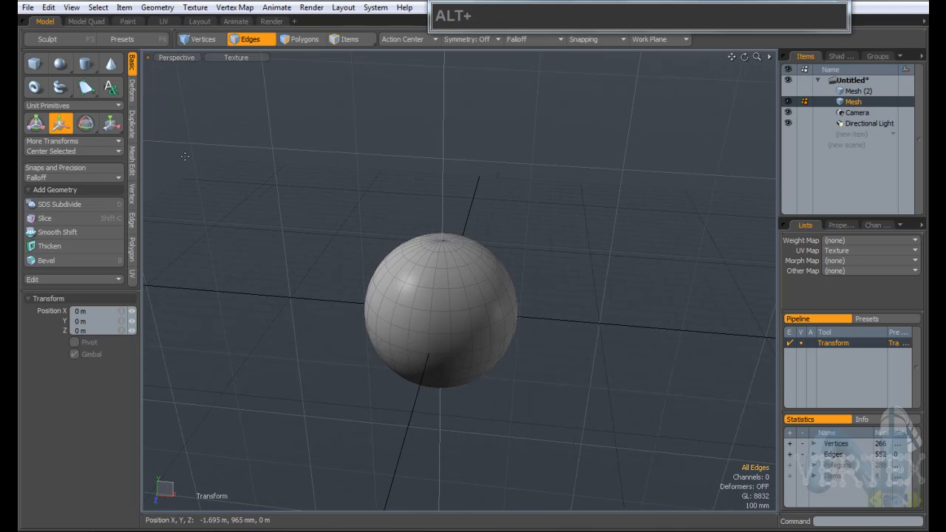
# - Cycle the sphere's transform handles through Move, Rotate and Scale
pyautogui.click(60, 124)
pyautogui.moveTo(406, 302)
pyautogui.keyDown('alt'); pyautogui.mouseDown()
pyautogui.moveTo(422, 298)
pyautogui.moveTo(419, 291)
pyautogui.mouseUp(); pyautogui.keyUp('alt')
pyautogui.hotkey('alt', 'e')
pyautogui.keyDown('alt'); pyautogui.moveTo(455, 405); pyautogui.dragTo(399, 288); pyautogui.keyUp('alt')
pyautogui.keyDown('alt'); pyautogui.moveTo(458, 239); pyautogui.dragTo(441, 357); pyautogui.keyUp('alt')
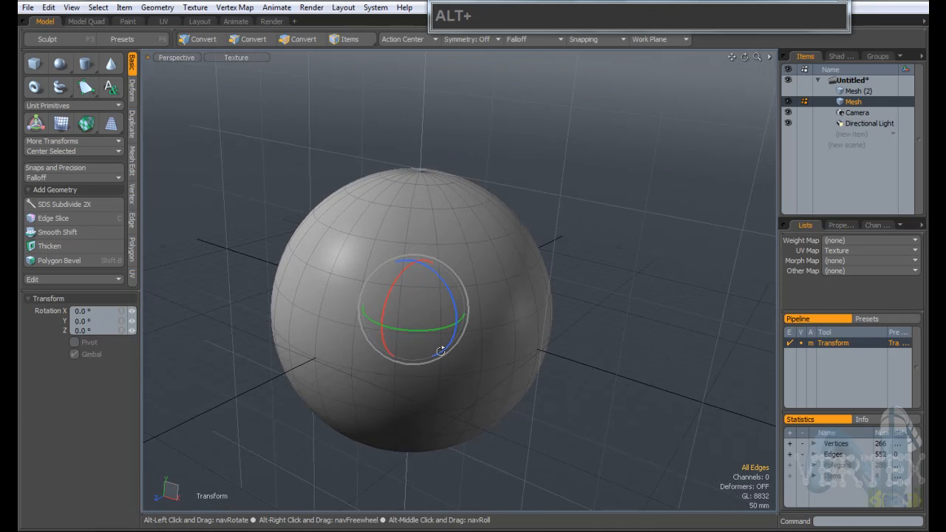
pyautogui.press('w')
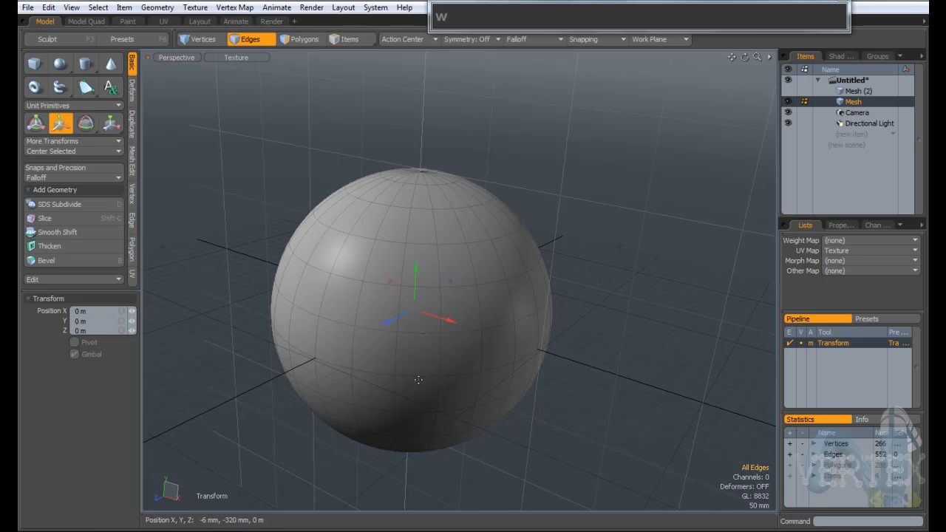
pyautogui.press('e')
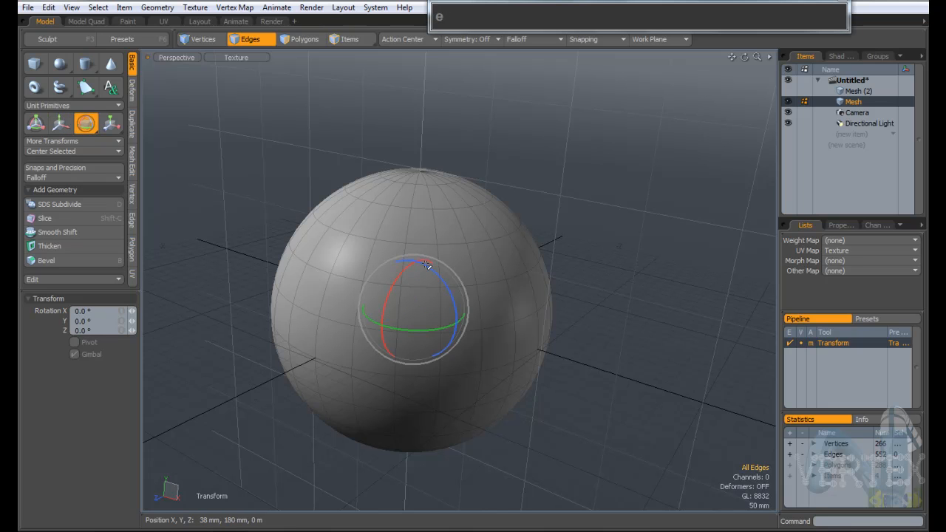
pyautogui.press('r')
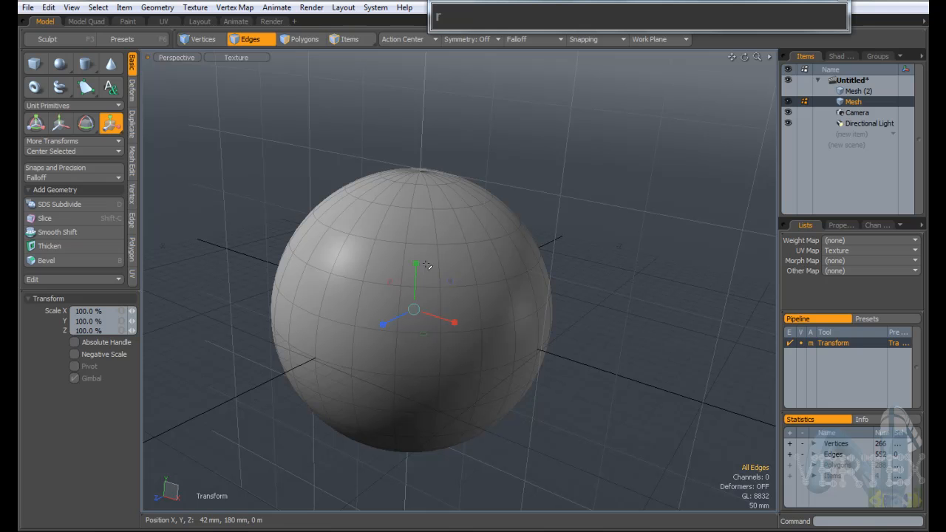
pyautogui.keyDown('alt'); pyautogui.moveTo(551, 356); pyautogui.dragTo(441, 310); pyautogui.keyUp('alt')
# - Move the sphere about 124 mm along Z, and try raising it about 156 mm along Y before undoing the raise
pyautogui.press('w')
pyautogui.keyDown('alt'); pyautogui.moveTo(515, 291); pyautogui.dragTo(448, 330); pyautogui.keyUp('alt')
pyautogui.press('2')
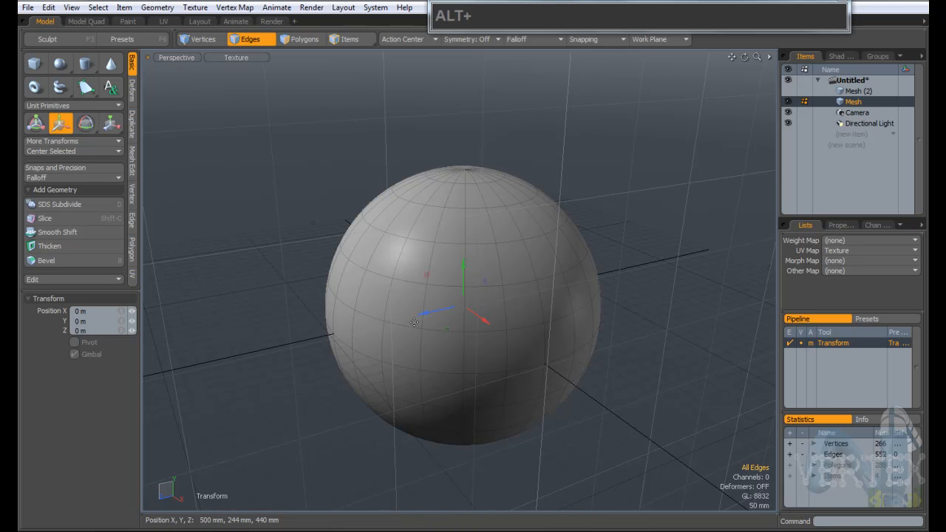
pyautogui.moveTo(427, 320); pyautogui.dragTo(290, 439)
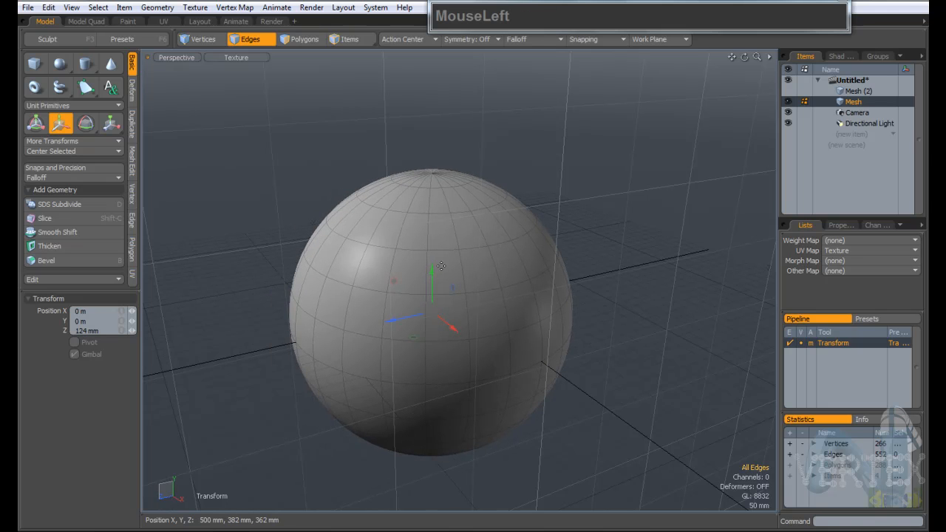
pyautogui.moveTo(435, 279); pyautogui.dragTo(433, 232)
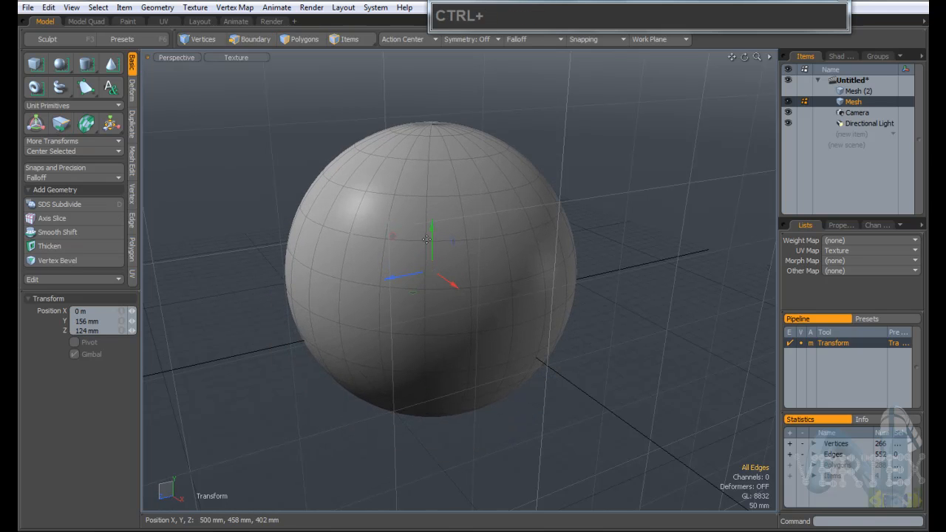
pyautogui.hotkey('ctrl', 'z')
pyautogui.keyDown('alt'); pyautogui.moveTo(433, 286); pyautogui.dragTo(403, 313); pyautogui.keyUp('alt')
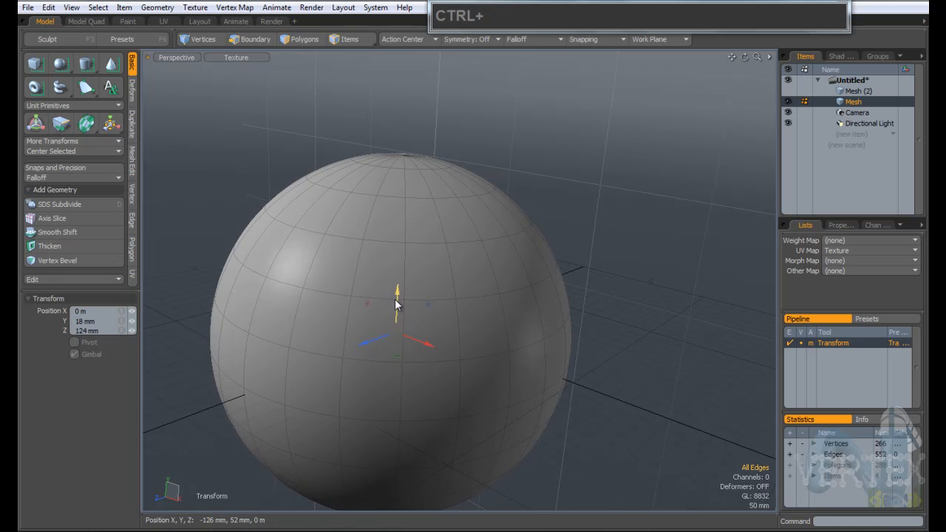
pyautogui.keyDown('alt'); pyautogui.moveTo(515, 363); pyautogui.dragTo(394, 297); pyautogui.keyUp('alt')
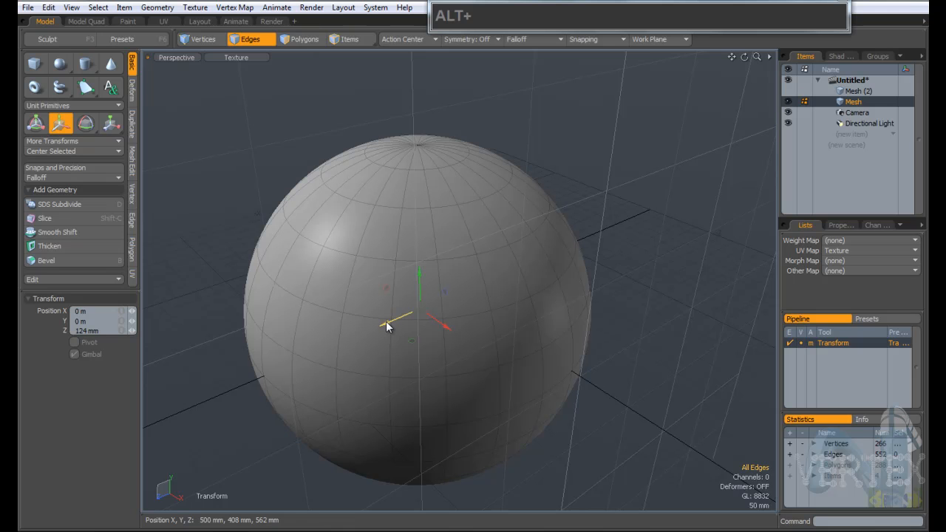
# - Try moving the sphere on the YZ plane and on the XZ plane, undoing each move
pyautogui.moveTo(389, 294)
pyautogui.keyDown('alt'); pyautogui.mouseDown()
pyautogui.moveTo(391, 309)
pyautogui.moveTo(397, 300)
pyautogui.mouseUp(); pyautogui.keyUp('alt')
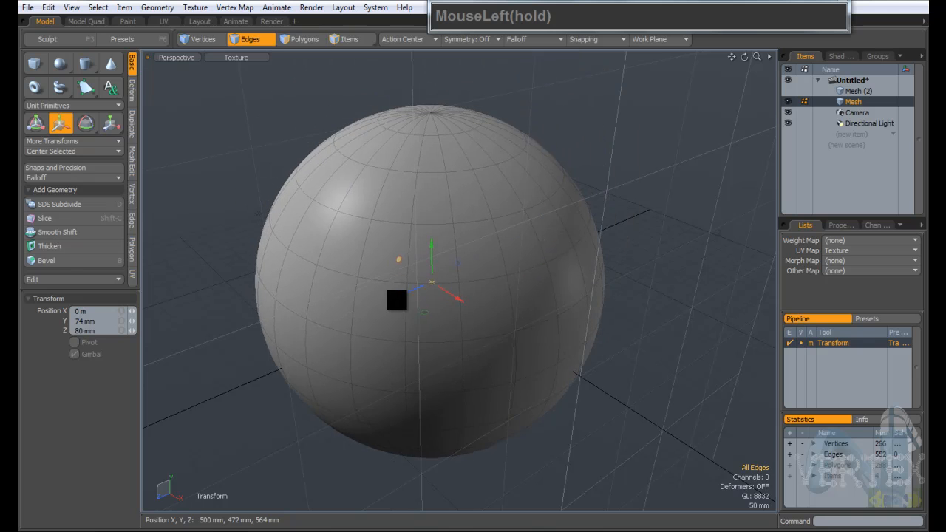
pyautogui.hotkey('ctrl', 'z')
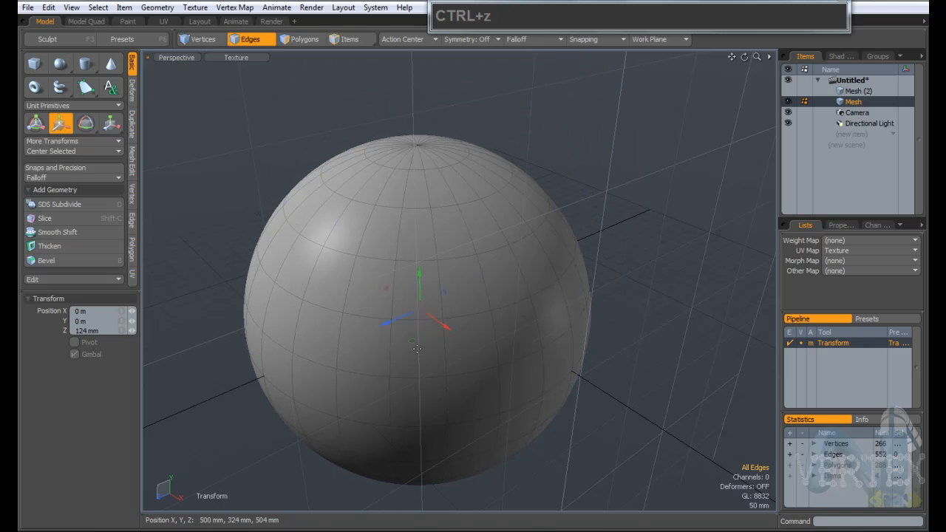
pyautogui.moveTo(414, 342)
pyautogui.mouseDown()
pyautogui.moveTo(422, 348)
pyautogui.moveTo(394, 363)
pyautogui.moveTo(422, 363)
pyautogui.moveTo(422, 349)
pyautogui.mouseUp()
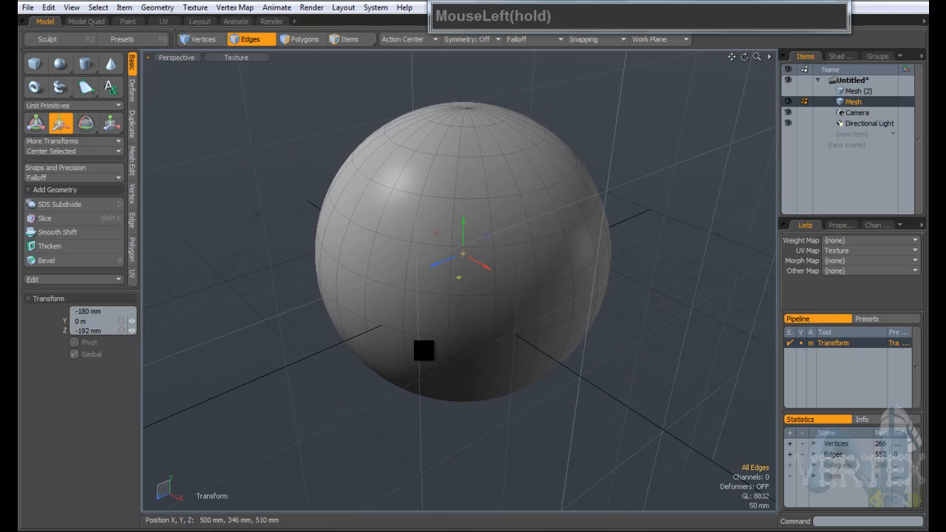
pyautogui.press('ctrl')
pyautogui.hotkey('ctrl', 'z')
# - Set the sphere's Z position to 0
pyautogui.keyDown('alt'); pyautogui.moveTo(457, 283); pyautogui.dragTo(36, 330); pyautogui.keyUp('alt')
pyautogui.write('0')
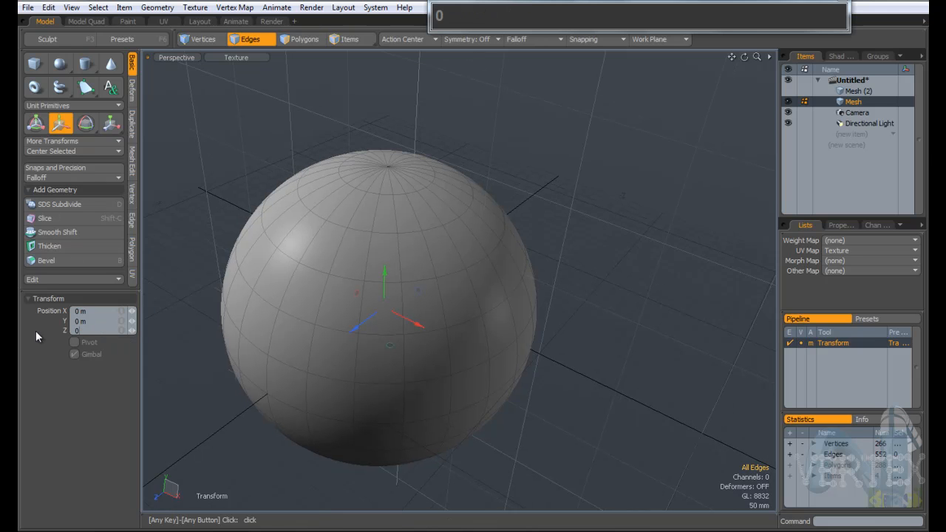
pyautogui.press('Return')
# - Rotate the sphere about -19.3° around X, then reset its X rotation to 0
pyautogui.moveTo(327, 345)
pyautogui.keyDown('alt'); pyautogui.mouseDown()
pyautogui.moveTo(374, 365)
pyautogui.moveTo(389, 340)
pyautogui.moveTo(363, 261)
pyautogui.moveTo(372, 286)
pyautogui.moveTo(421, 299)
pyautogui.moveTo(424, 326)
pyautogui.moveTo(424, 306)
pyautogui.mouseUp(); pyautogui.keyUp('alt')
pyautogui.press('e')
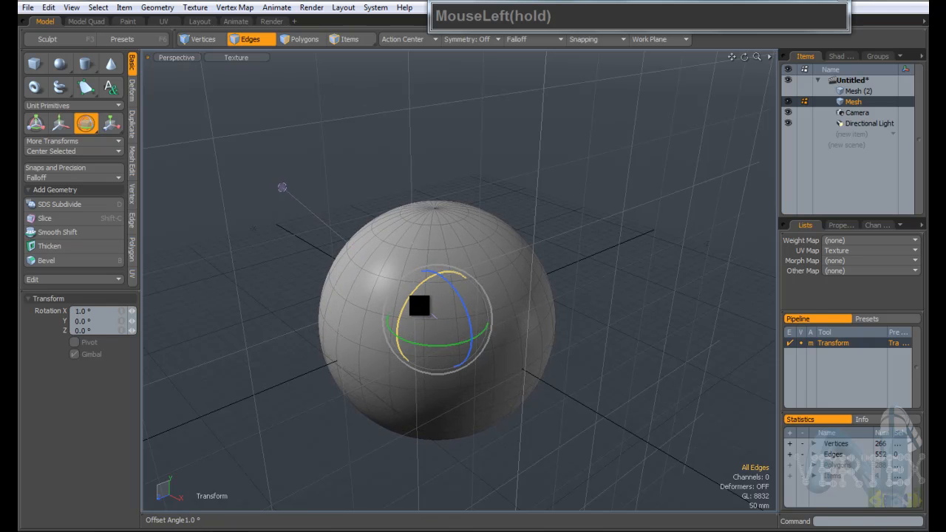
pyautogui.moveTo(421, 301)
pyautogui.mouseDown()
pyautogui.moveTo(412, 332)
pyautogui.moveTo(421, 260)
pyautogui.moveTo(420, 319)
pyautogui.moveTo(436, 265)
pyautogui.moveTo(421, 309)
pyautogui.mouseUp()
pyautogui.keyDown('alt'); pyautogui.moveTo(589, 387); pyautogui.dragTo(473, 318); pyautogui.keyUp('alt')
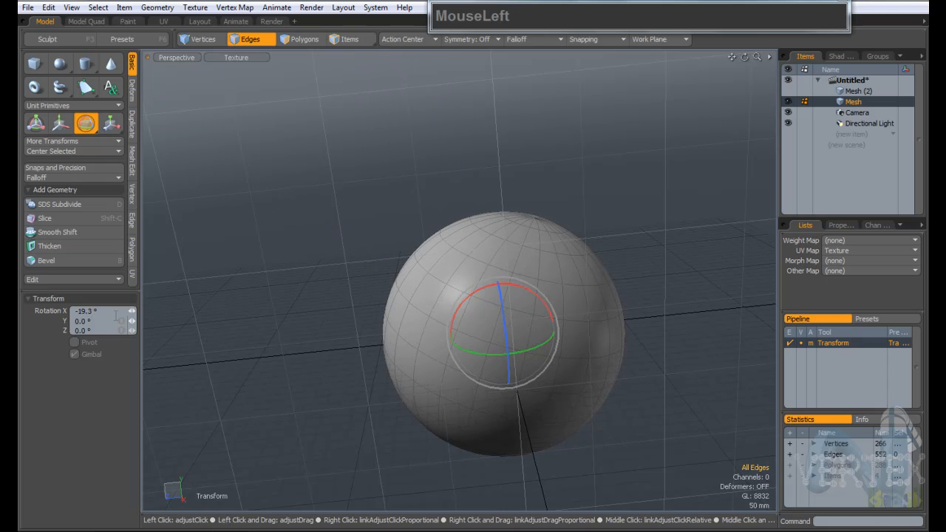
pyautogui.write('0')
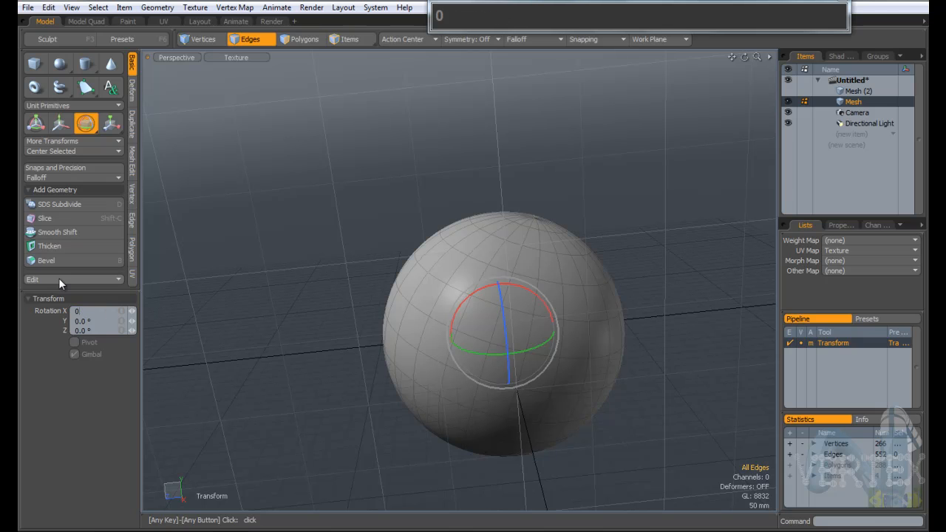
pyautogui.press('Return')
# - Rotate the sphere around X in constrained angle increments to 60°
pyautogui.keyDown('alt'); pyautogui.moveTo(258, 342); pyautogui.dragTo(459, 340); pyautogui.keyUp('alt')
pyautogui.keyDown('alt'); pyautogui.moveTo(232, 355); pyautogui.dragTo(294, 340); pyautogui.keyUp('alt')
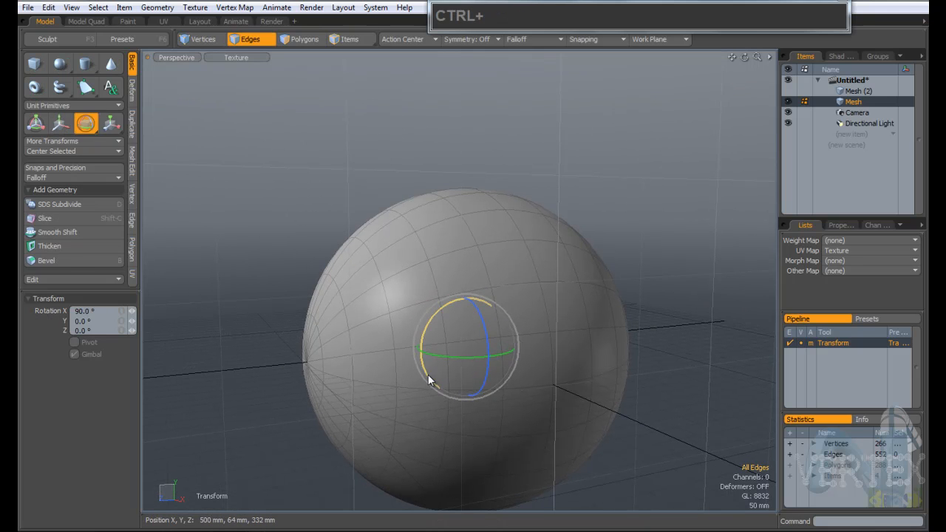
pyautogui.keyDown('ctrl'); pyautogui.moveTo(425, 381); pyautogui.dragTo(435, 382); pyautogui.keyUp('ctrl')
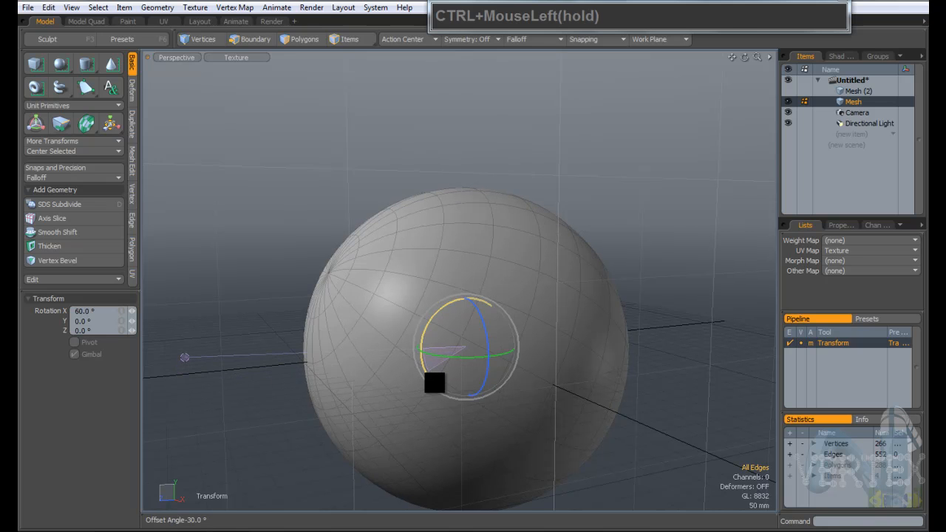
pyautogui.keyDown('ctrl'); pyautogui.moveTo(435, 382); pyautogui.dragTo(377, 332); pyautogui.keyUp('ctrl')
# - Switch to the Right view and try a slight rotation of the sphere from an off-center pivot, undoing it
pyautogui.hotkey('ctrl', 'space')
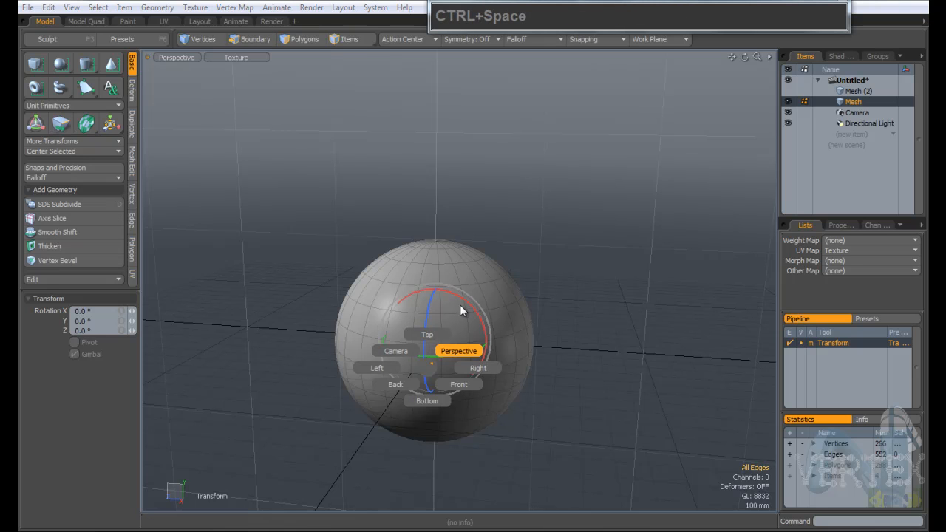
pyautogui.click(471, 378)
pyautogui.keyDown('alt'); pyautogui.moveTo(478, 376); pyautogui.dragTo(484, 325); pyautogui.keyUp('alt')
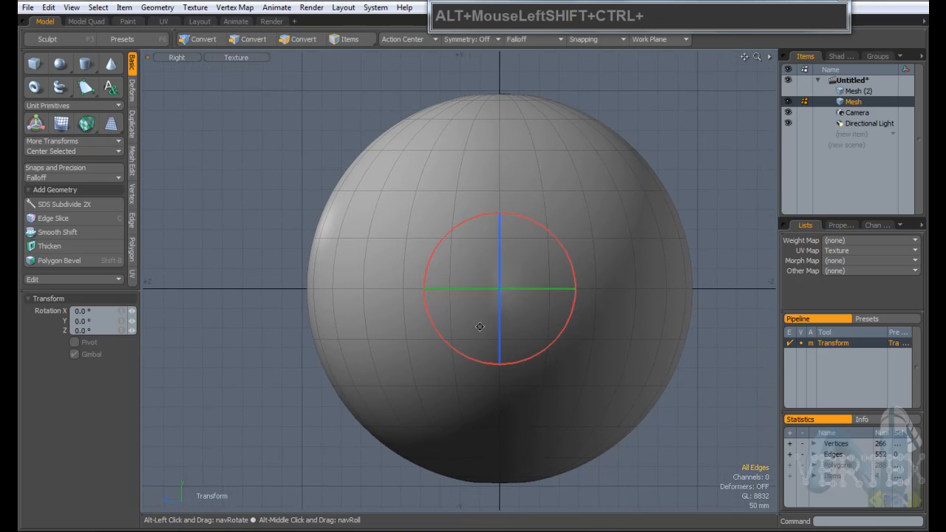
pyautogui.moveTo(419, 223); pyautogui.dragTo(429, 233)
pyautogui.moveTo(541, 160); pyautogui.dragTo(544, 164)
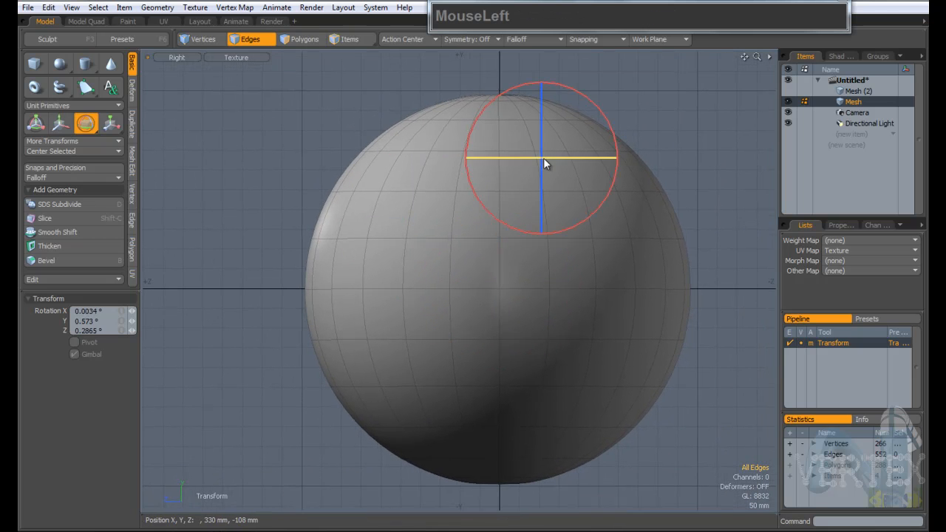
pyautogui.hotkey('ctrl', 'z')
# - Relocate the rotation center around the sphere to its +Z edge and rotate the sphere about -13° around X
pyautogui.click(671, 337)
pyautogui.click(473, 425)
pyautogui.click(348, 274)
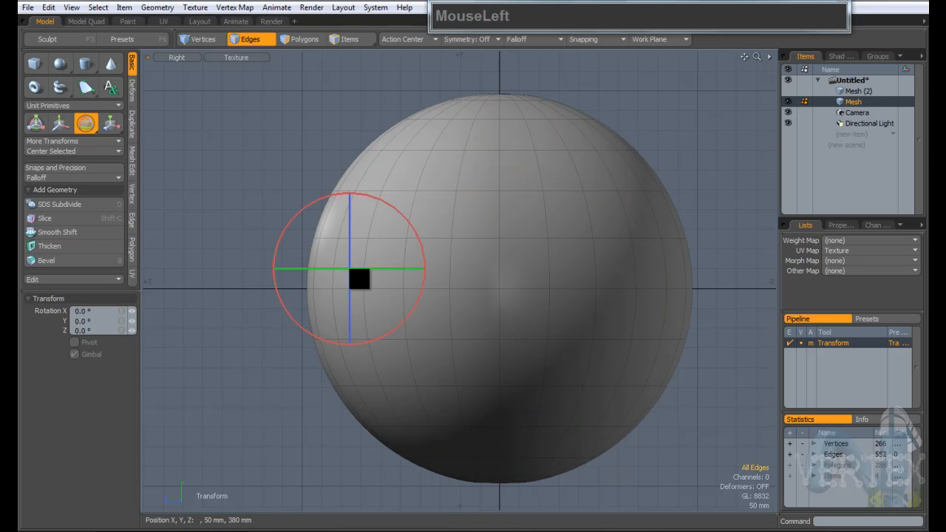
pyautogui.click(456, 172)
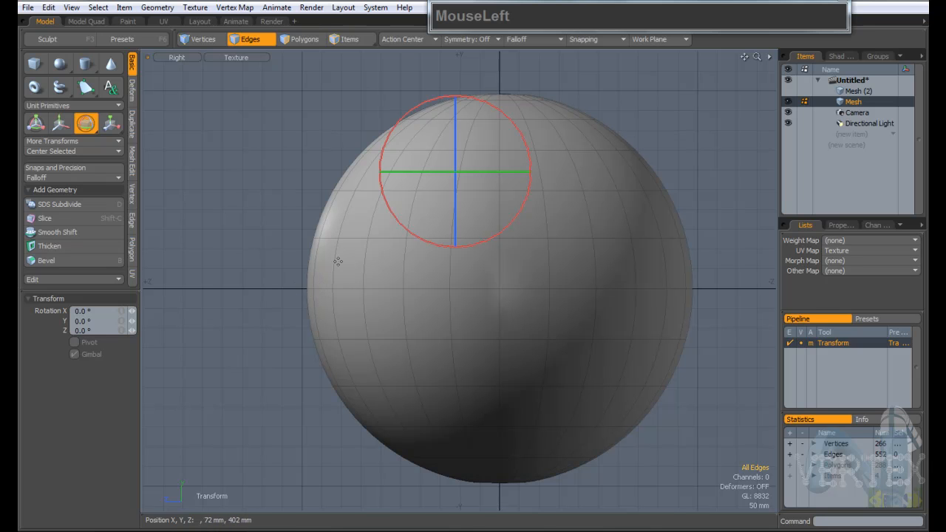
pyautogui.click(306, 289)
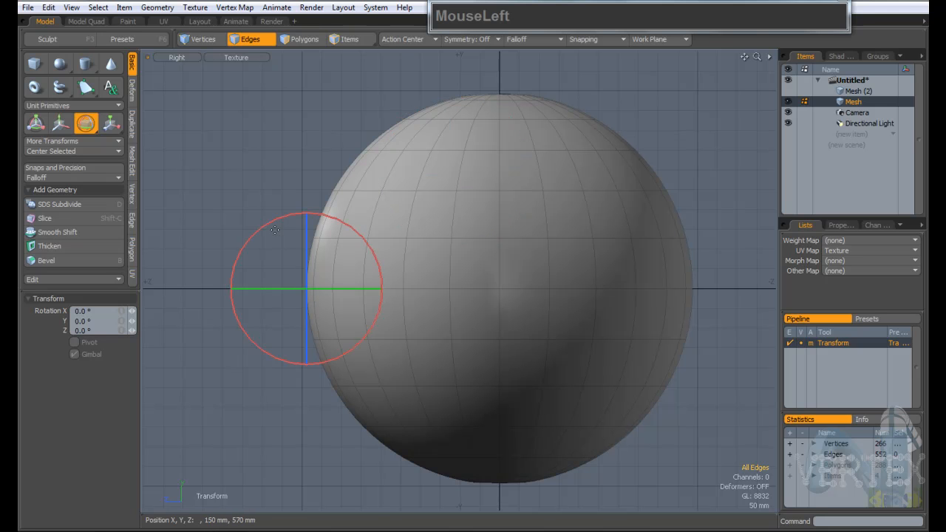
pyautogui.moveTo(269, 224); pyautogui.dragTo(277, 247)
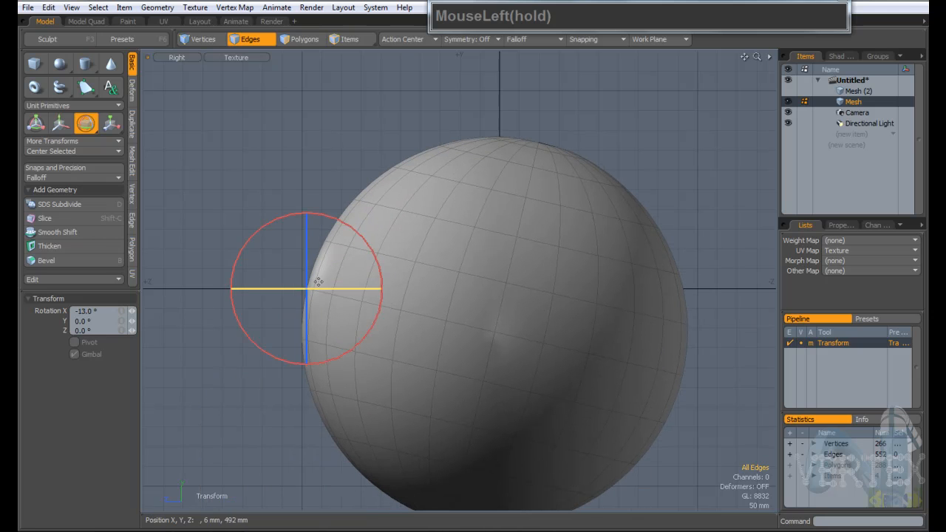
# - Rotate the sphere around a center near its upper part, then about -16.6° around X from a center on the -Z side
pyautogui.click(508, 205)
pyautogui.moveTo(572, 162)
pyautogui.mouseDown()
pyautogui.moveTo(581, 171)
pyautogui.moveTo(571, 172)
pyautogui.moveTo(583, 163)
pyautogui.moveTo(582, 173)
pyautogui.mouseUp()
pyautogui.click(716, 262)
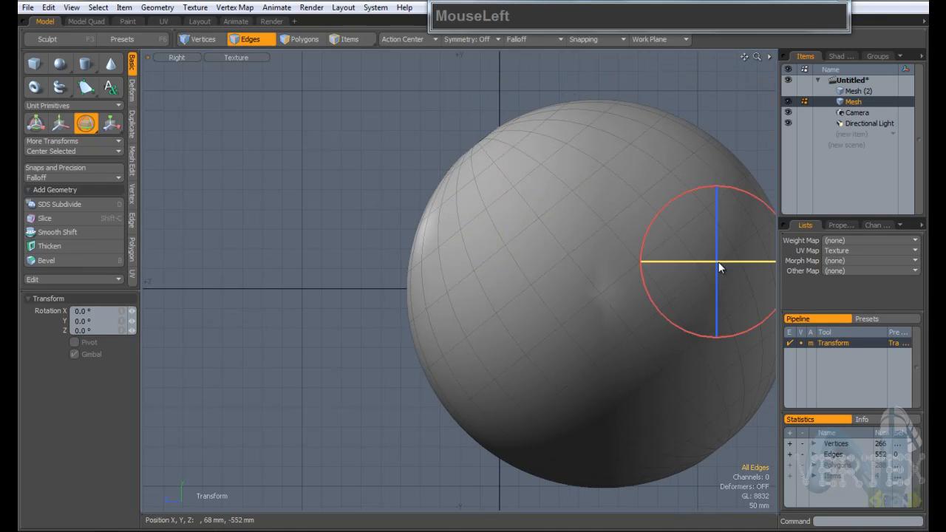
pyautogui.moveTo(657, 214)
pyautogui.mouseDown()
pyautogui.moveTo(661, 224)
pyautogui.moveTo(707, 131)
pyautogui.moveTo(645, 240)
pyautogui.moveTo(669, 220)
pyautogui.mouseUp()
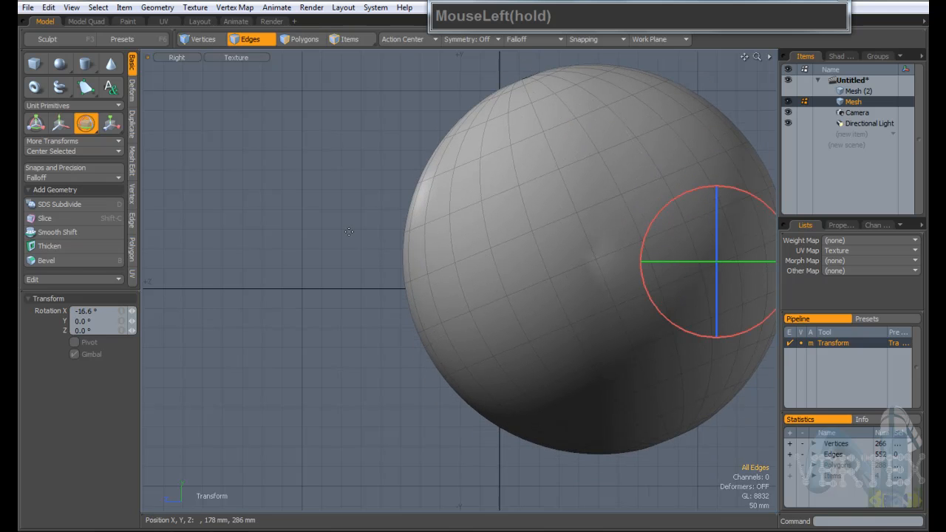
# - Undo the off-center rotations of the sphere
pyautogui.hotkey('ctrl', 'z')
pyautogui.hotkey('ctrl', 'z')
pyautogui.hotkey('ctrl', 'z')
pyautogui.hotkey('ctrl', 'z')
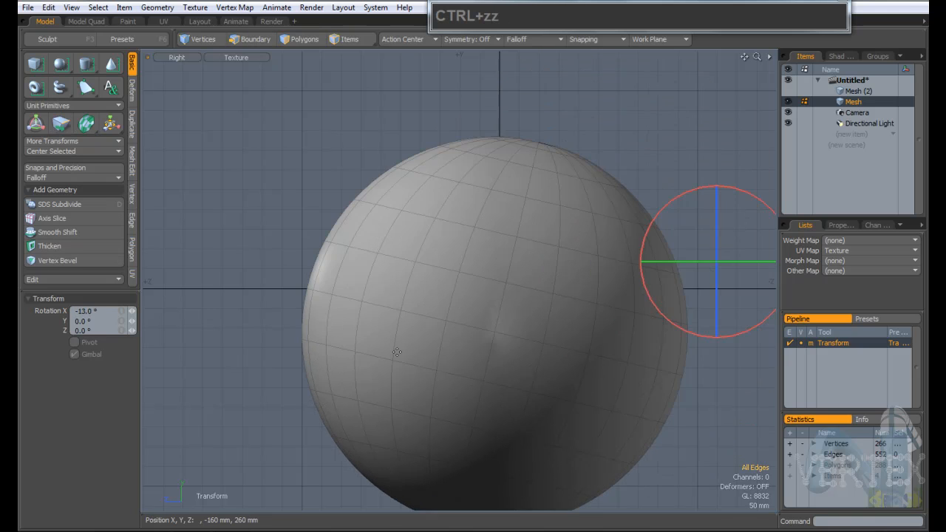
pyautogui.keyDown('alt'); pyautogui.keyDown('shift'); pyautogui.moveTo(489, 363); pyautogui.dragTo(410, 350); pyautogui.keyUp('shift'); pyautogui.keyUp('alt')
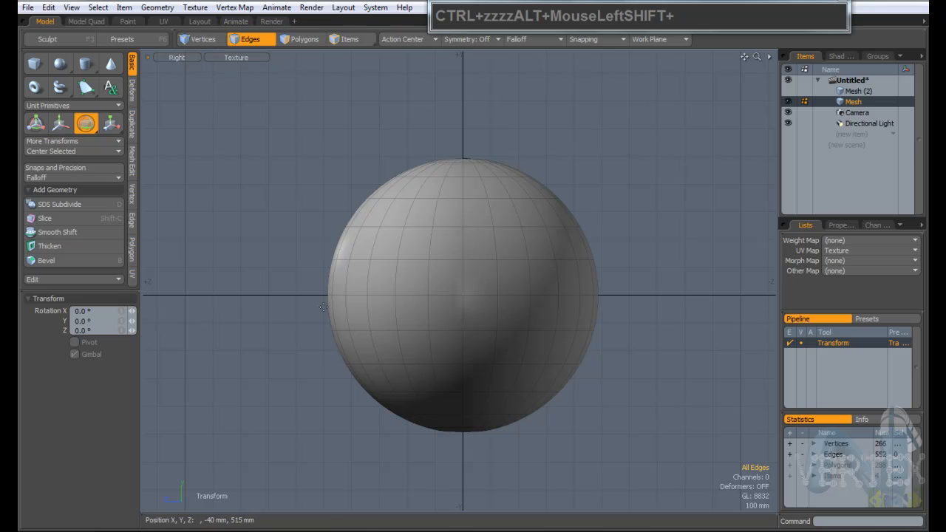
# - Return the viewport to the Perspective view and look at the sphere from slightly above
pyautogui.hotkey('ctrl', 'space')
pyautogui.click(536, 317)
pyautogui.hotkey('alt', 'space')
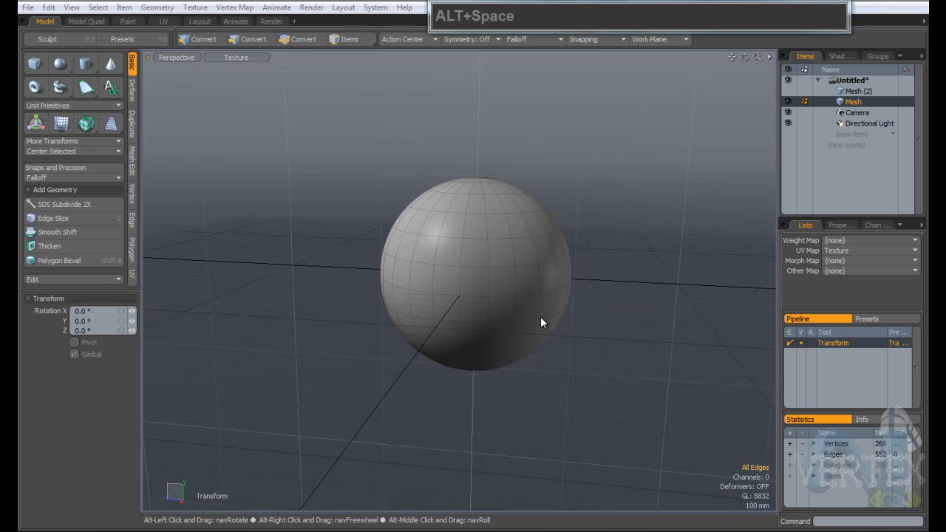
pyautogui.keyDown('alt'); pyautogui.moveTo(541, 321); pyautogui.dragTo(500, 286); pyautogui.keyUp('alt')
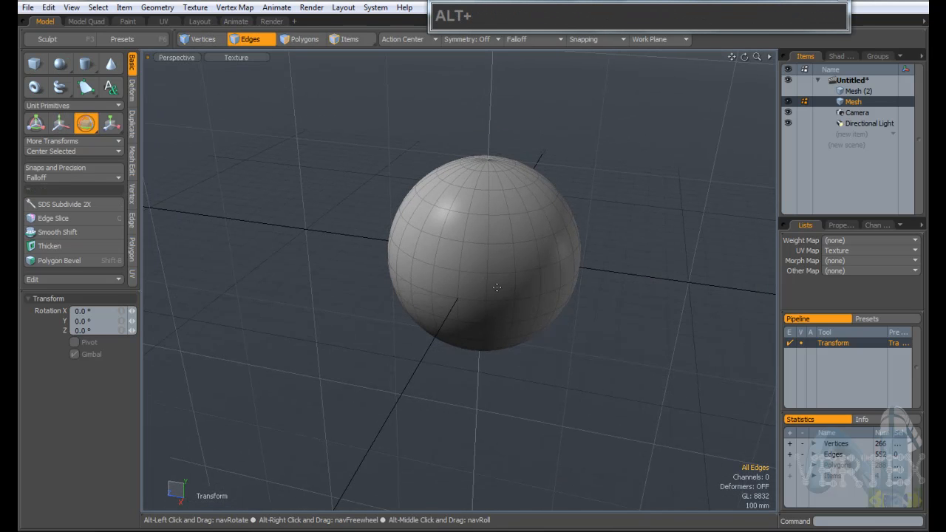
# - Try rotating the sphere freely with the Rotate tool and undo the rotation
pyautogui.press('e')
pyautogui.press('r')
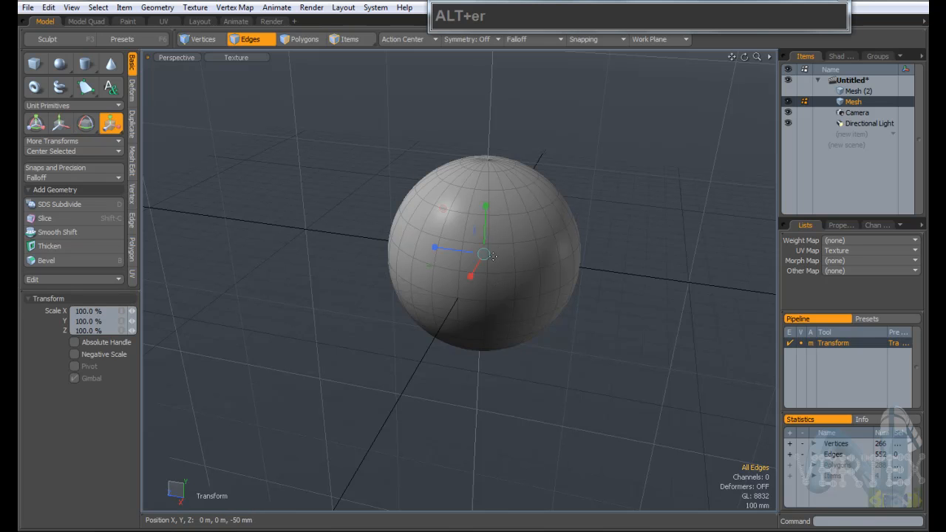
pyautogui.press('e')
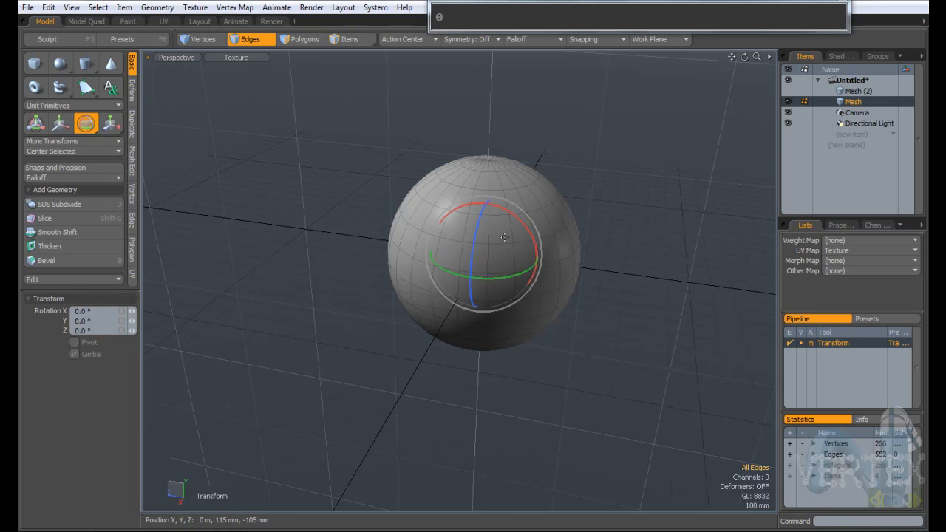
pyautogui.moveTo(499, 244); pyautogui.dragTo(433, 304)
pyautogui.hotkey('ctrl', 'z')
pyautogui.hotkey('ctrl', 'z')
# - Scale the sphere uniformly to about 73%
pyautogui.press('r')
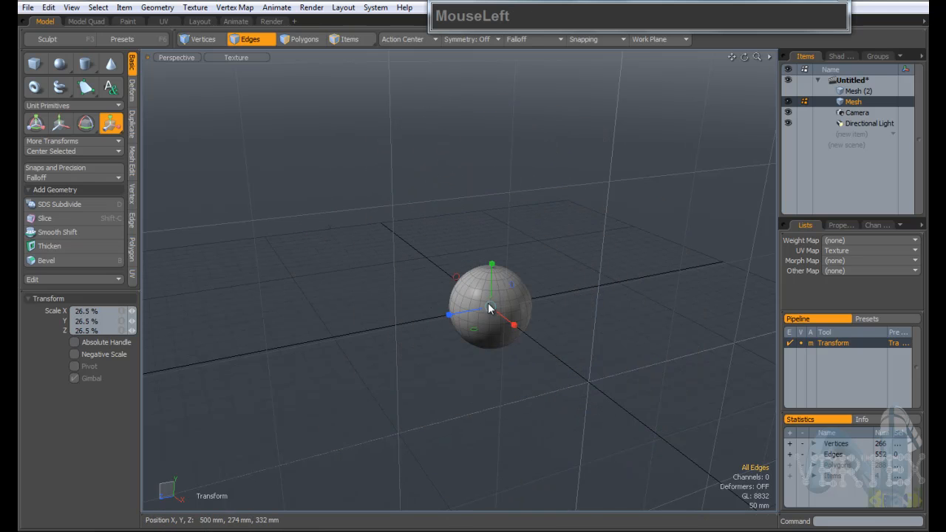
pyautogui.moveTo(501, 317); pyautogui.dragTo(609, 303)
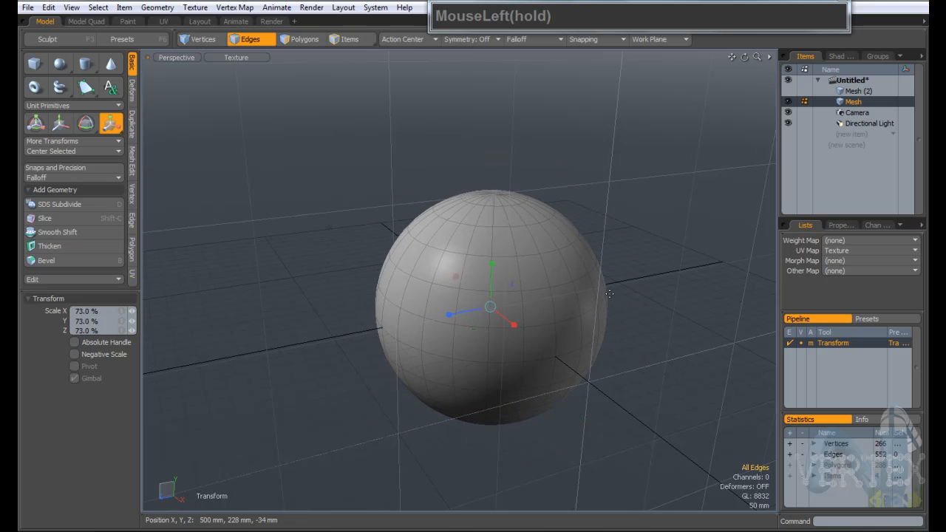
# - Try scaling the sphere non-uniformly along individual axes and undo these changes back to the uniform 73% scale
pyautogui.moveTo(496, 272); pyautogui.dragTo(494, 295)
pyautogui.moveTo(512, 329); pyautogui.dragTo(458, 254)
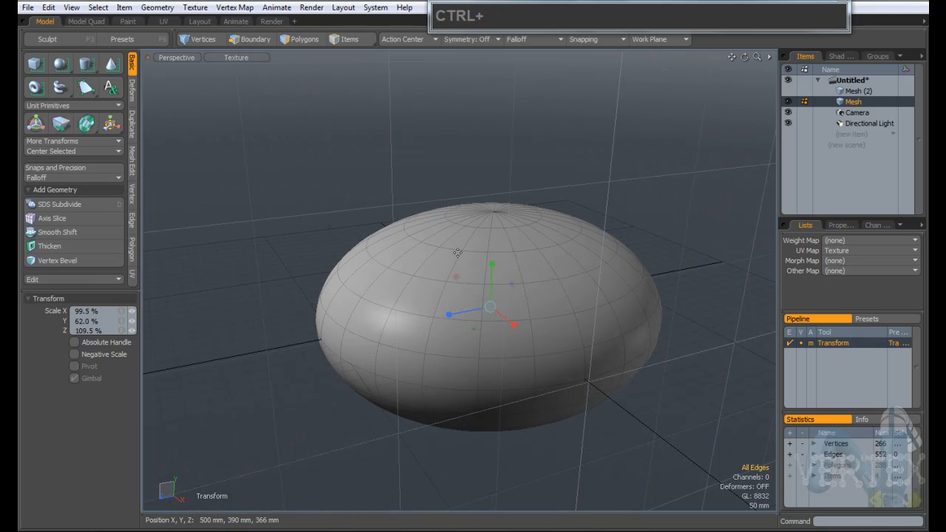
pyautogui.hotkey('ctrl', 'z')
pyautogui.hotkey('ctrl', 'z')
pyautogui.hotkey('ctrl', 'z')
pyautogui.hotkey('ctrl', 'z')
pyautogui.hotkey('ctrl', 'z')
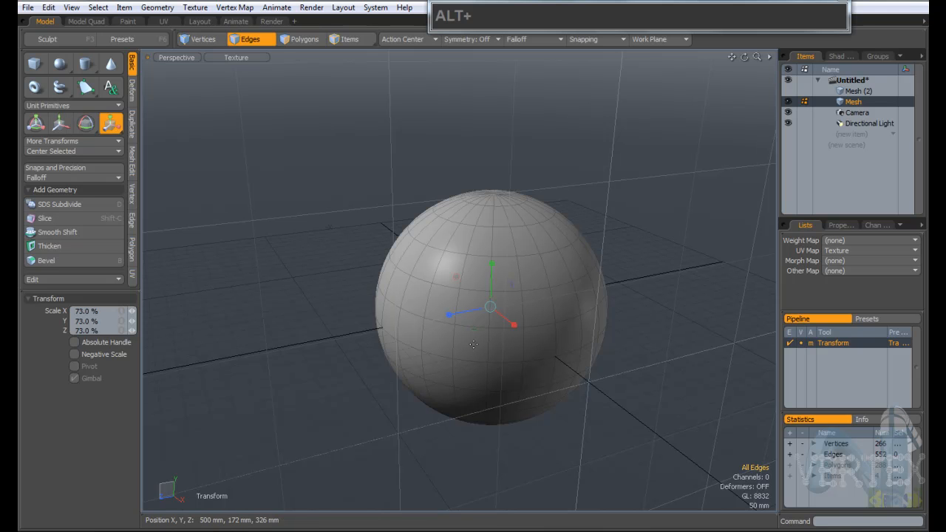
# - Turn on Absolute Handle, extend the Y scale handle well above the sphere and squash the sphere to about 29.5% in Y
pyautogui.keyDown('alt'); pyautogui.moveTo(459, 274); pyautogui.dragTo(385, 381); pyautogui.keyUp('alt')
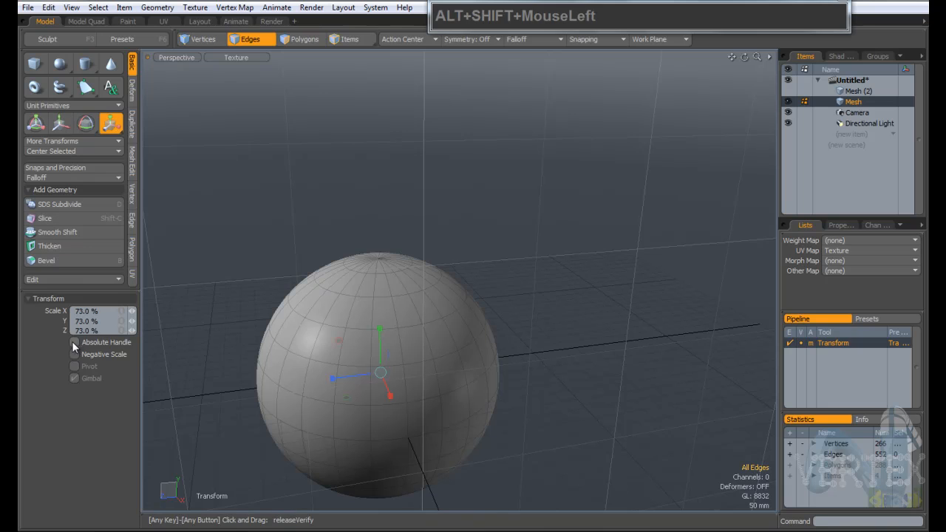
pyautogui.moveTo(379, 285); pyautogui.dragTo(385, 81)
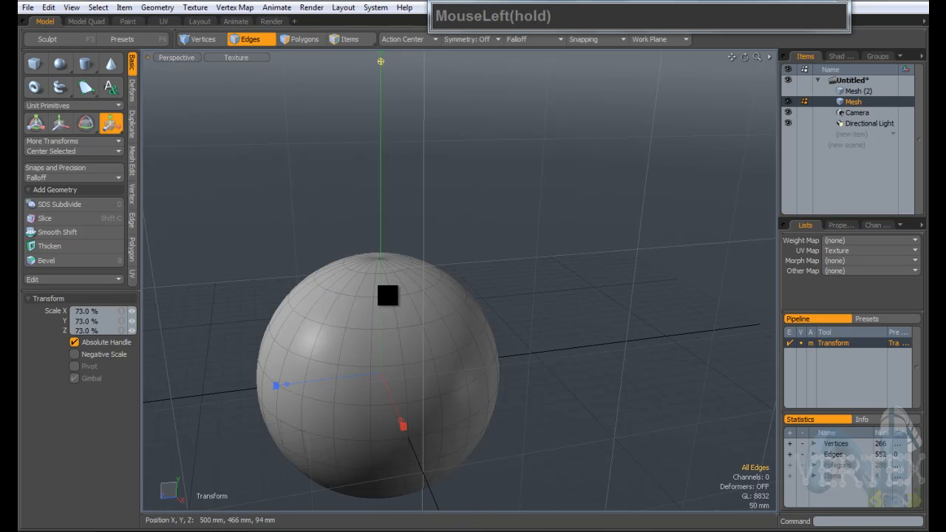
pyautogui.keyDown('ctrl'); pyautogui.keyDown('alt'); pyautogui.moveTo(399, 138); pyautogui.dragTo(481, 377); pyautogui.keyUp('alt'); pyautogui.keyUp('ctrl')
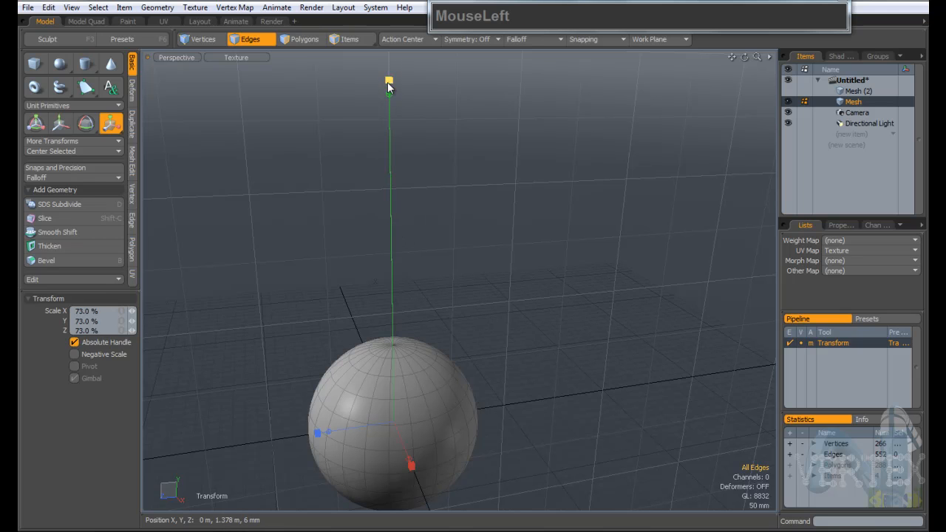
pyautogui.moveTo(389, 80); pyautogui.dragTo(519, 279)
pyautogui.moveTo(482, 92); pyautogui.dragTo(486, 124)
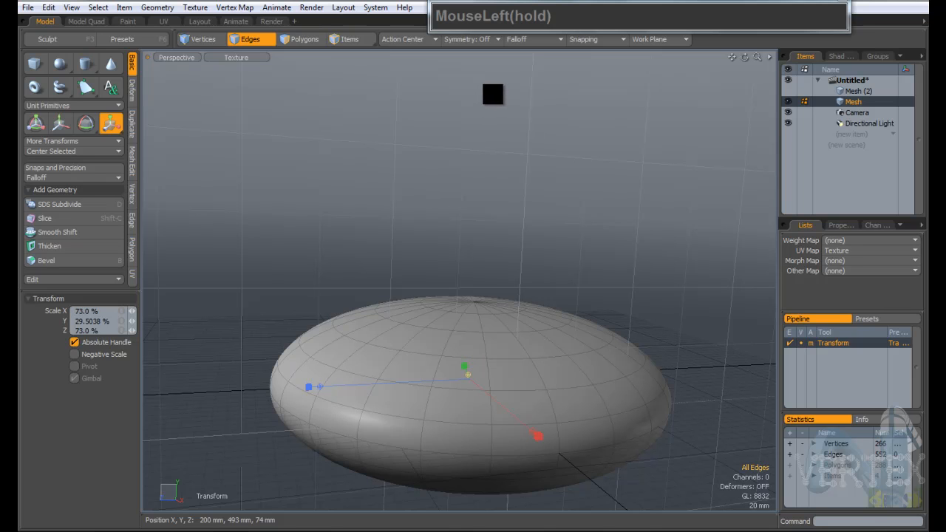
# - Stretch the sphere along Y with a short absolute handle, and squash it to about 51.8% with a long one
pyautogui.moveTo(471, 365); pyautogui.dragTo(461, 212)
pyautogui.press('2')
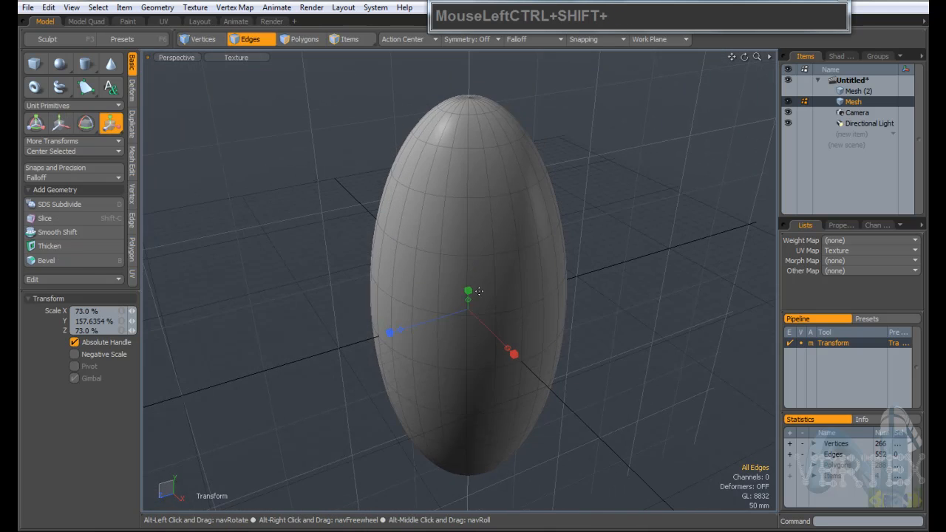
pyautogui.moveTo(472, 291)
pyautogui.mouseDown()
pyautogui.moveTo(482, 281)
pyautogui.moveTo(481, 310)
pyautogui.moveTo(471, 291)
pyautogui.mouseUp()
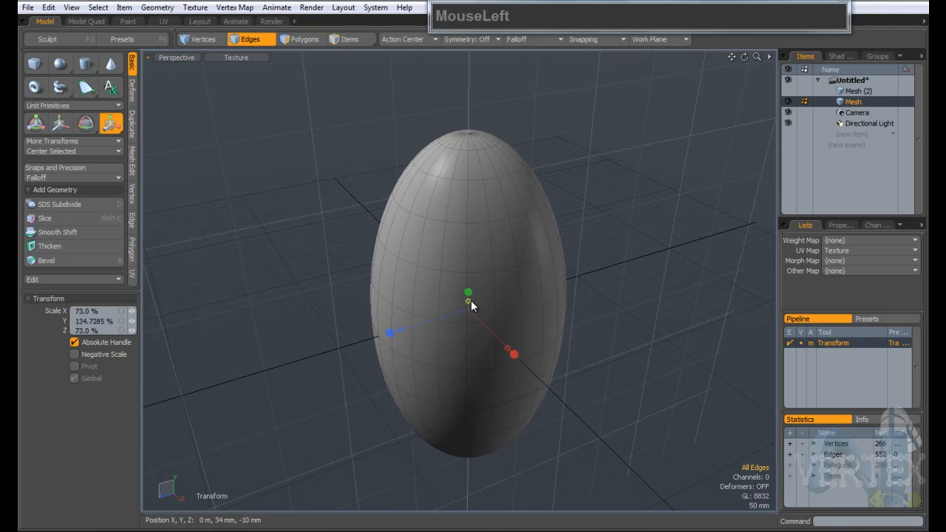
pyautogui.keyDown('ctrl'); pyautogui.keyDown('alt'); pyautogui.moveTo(492, 116); pyautogui.dragTo(460, 194); pyautogui.keyUp('alt'); pyautogui.keyUp('ctrl')
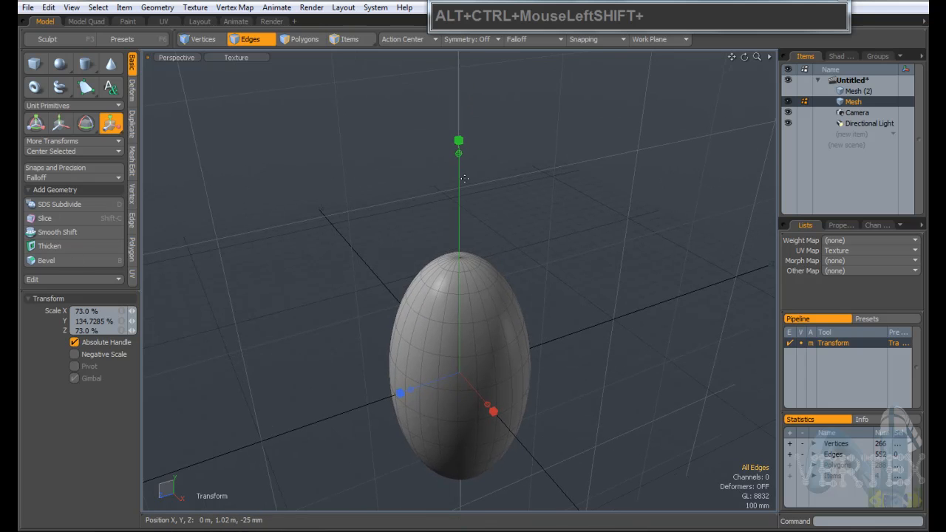
pyautogui.moveTo(459, 142); pyautogui.dragTo(128, 369)
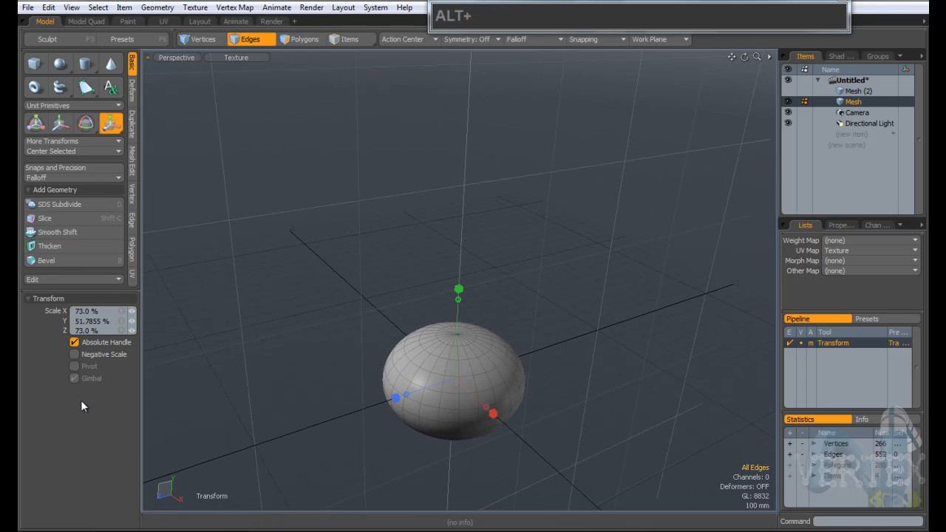
# - Switch the scale option from Absolute Handle to Negative Scale and make the Mesh (2) cube the active item
pyautogui.click(104, 355)
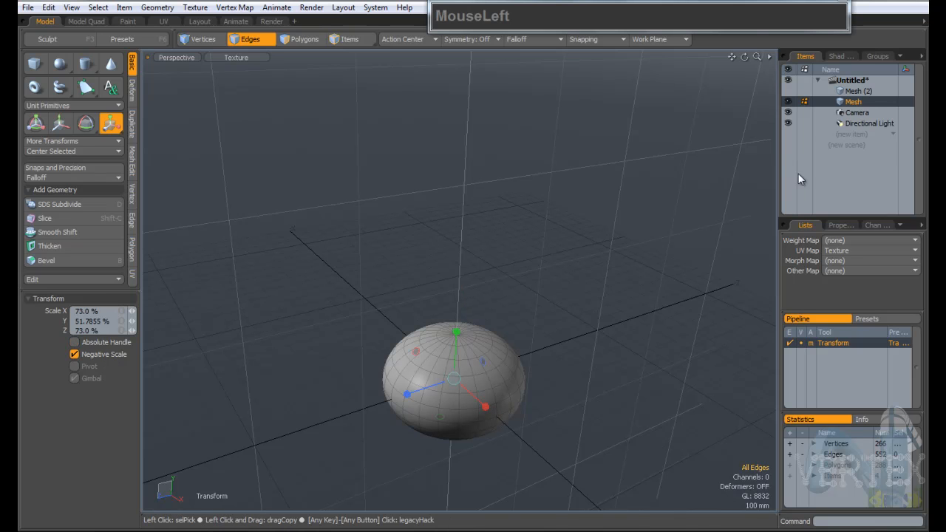
pyautogui.click(850, 91)
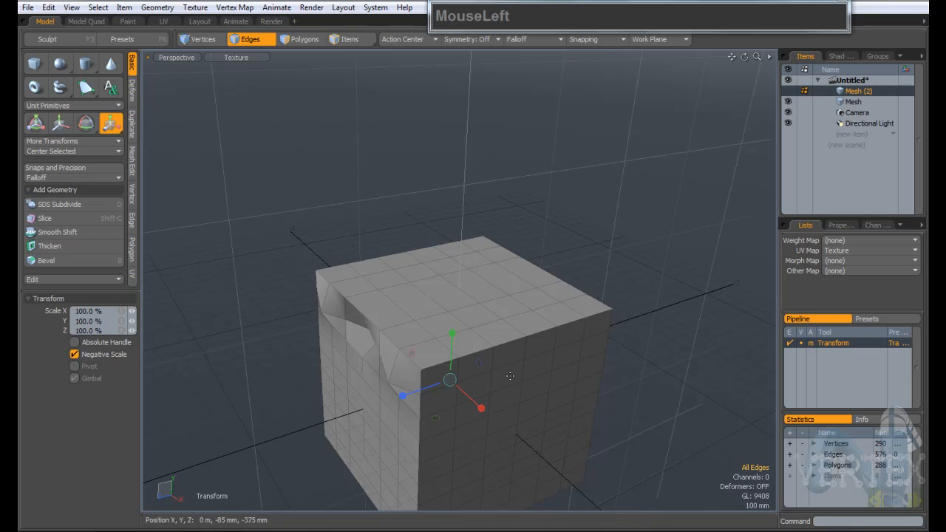
pyautogui.keyDown('alt'); pyautogui.moveTo(411, 410); pyautogui.dragTo(450, 368); pyautogui.keyUp('alt')
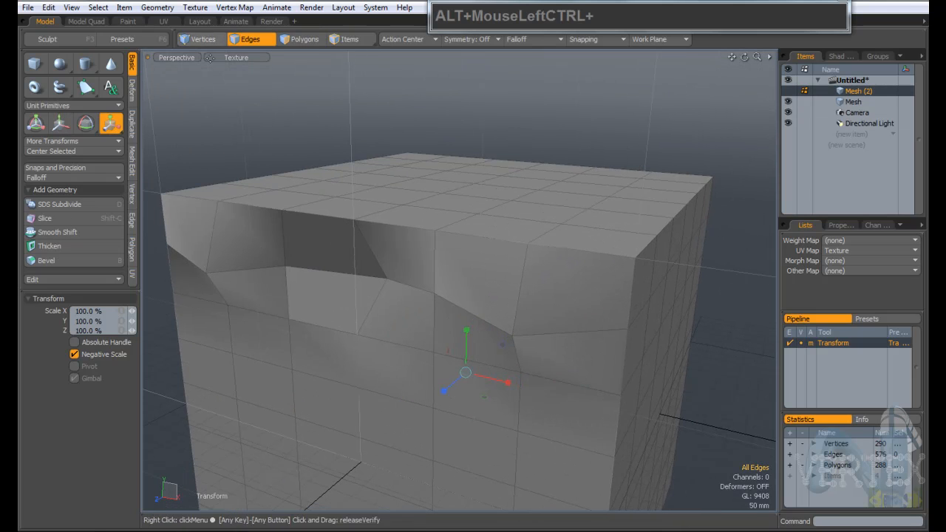
# - Select the row of six uneven edges across the cube's dented front face, just below its upper edge
pyautogui.click(259, 41)
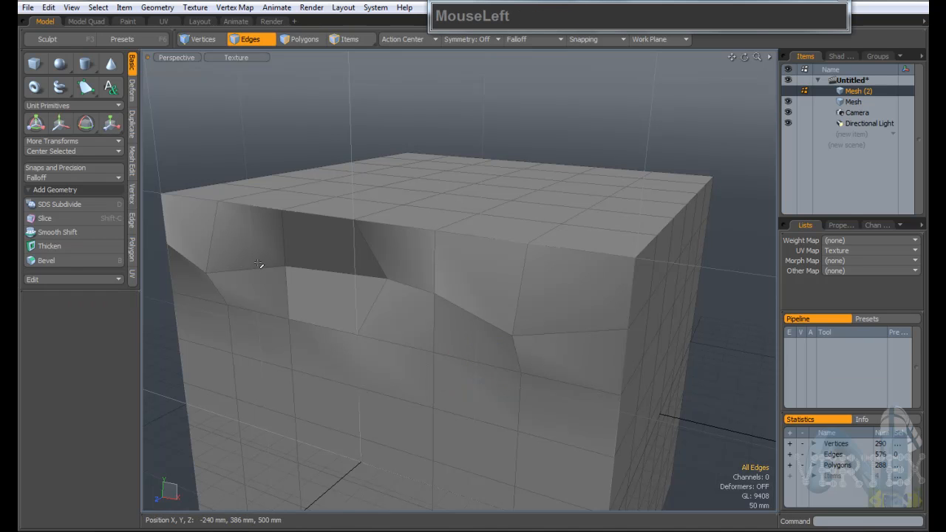
pyautogui.click(181, 262)
pyautogui.press('shift')
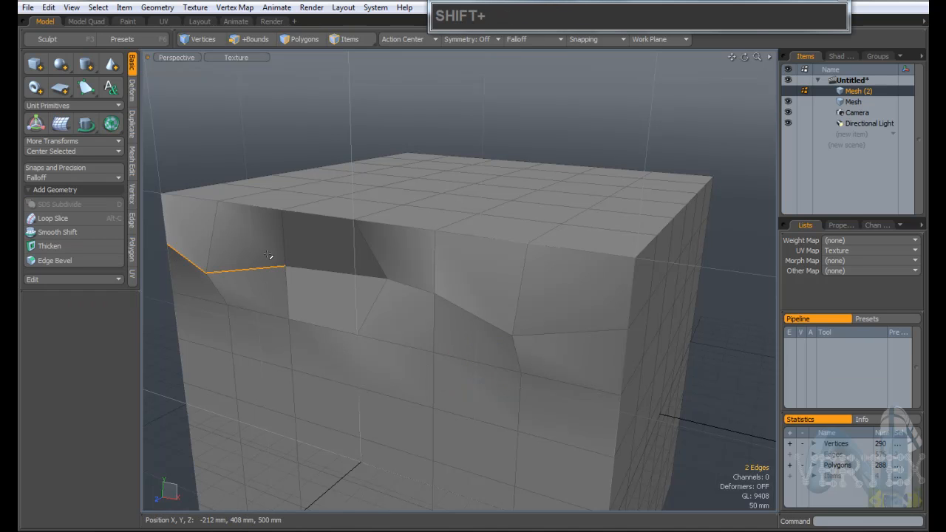
pyautogui.hotkey('shift', 'Up')
pyautogui.hotkey('shift', 'Up')
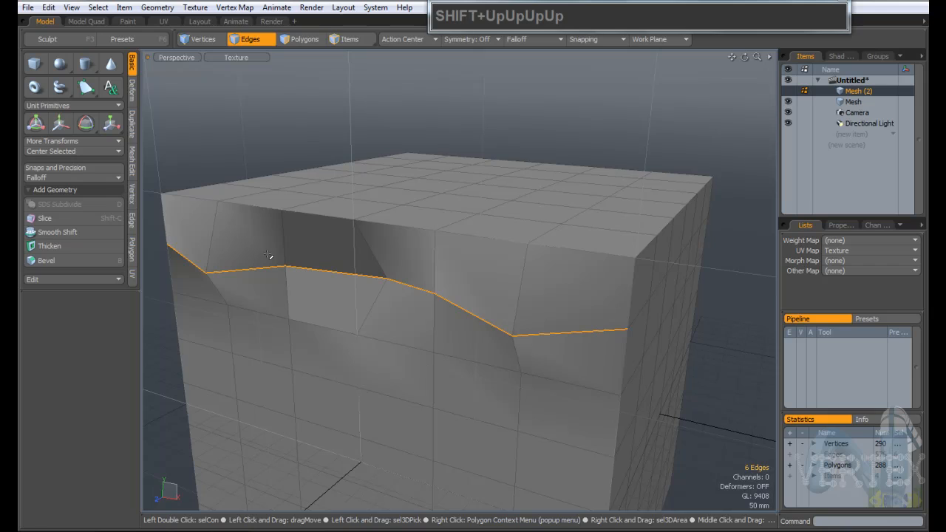
# - Scale the selected edge row along Z through zero to about -3.5% with the Scale tool
pyautogui.keyDown('alt'); pyautogui.moveTo(581, 348); pyautogui.dragTo(457, 262); pyautogui.keyUp('alt')
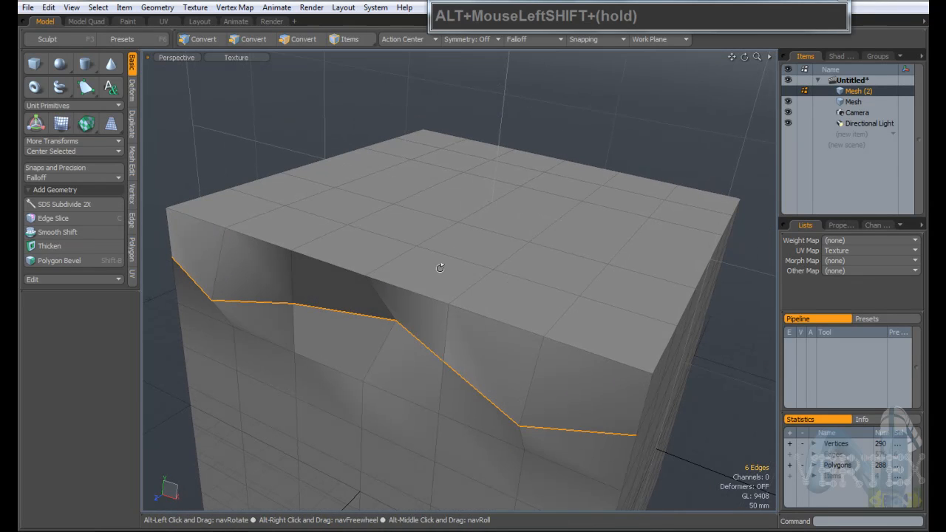
pyautogui.press('r')
pyautogui.keyDown('alt'); pyautogui.moveTo(487, 346); pyautogui.dragTo(326, 346); pyautogui.keyUp('alt')
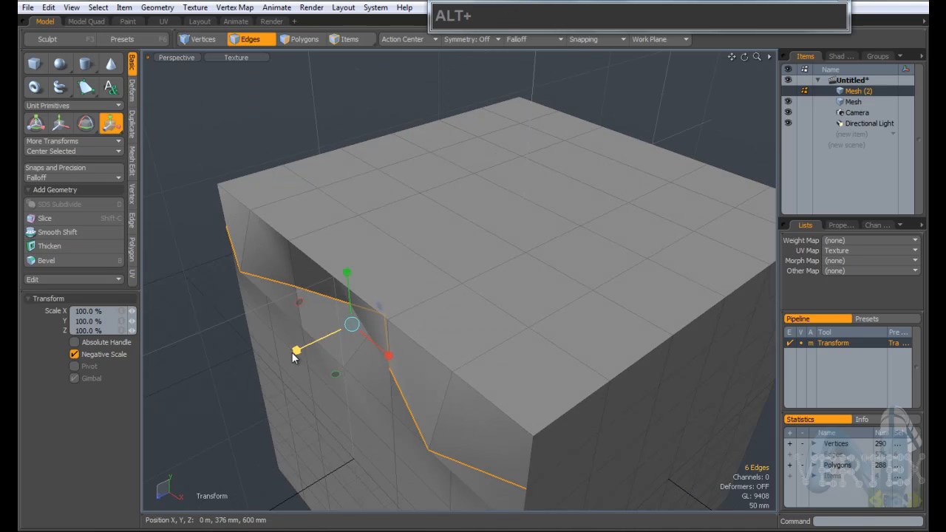
pyautogui.moveTo(303, 353); pyautogui.dragTo(350, 325)
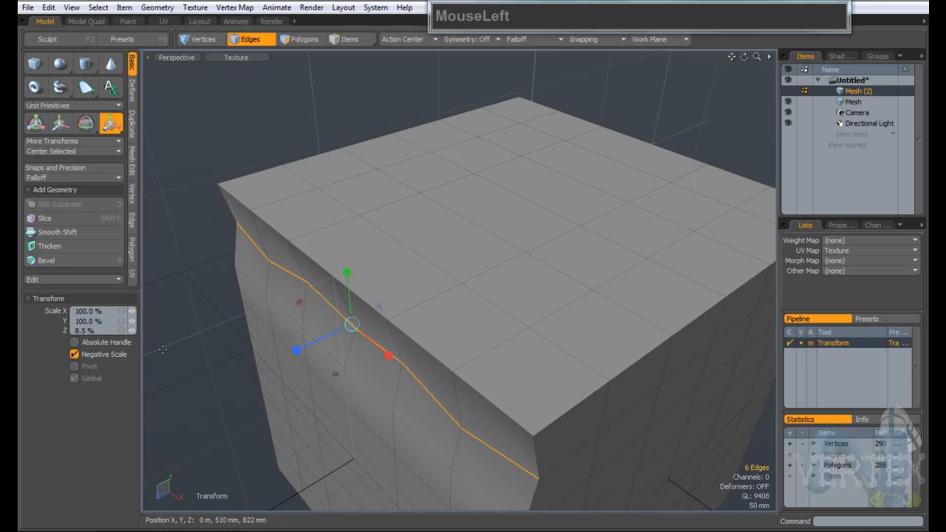
pyautogui.moveTo(310, 360); pyautogui.dragTo(306, 360)
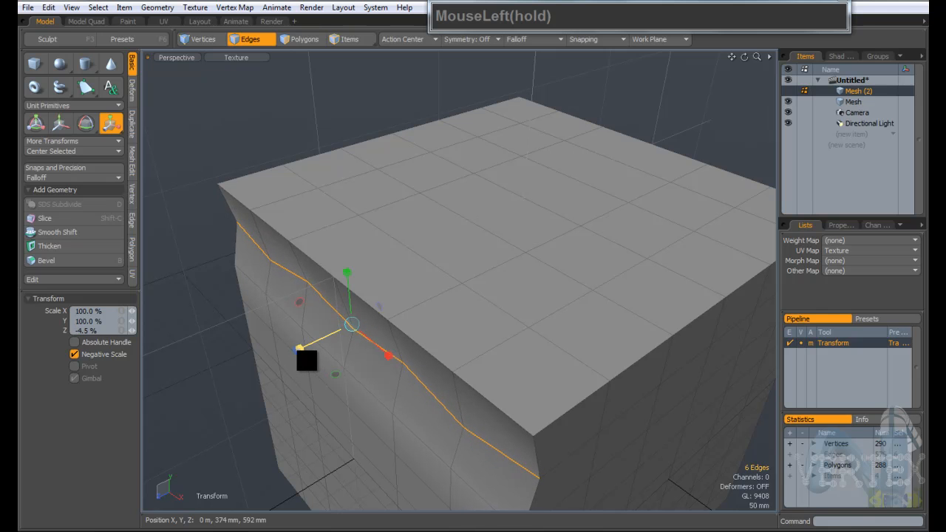
pyautogui.moveTo(308, 360); pyautogui.dragTo(513, 302)
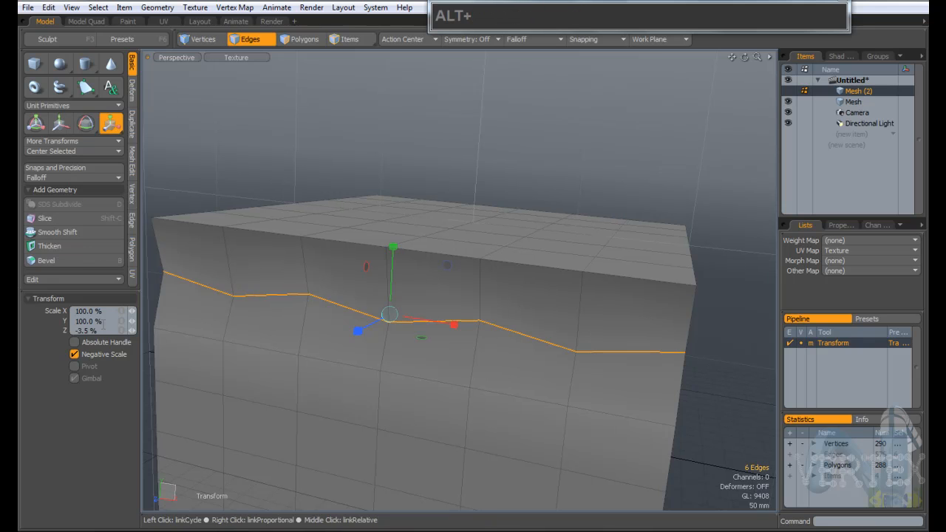
# - Set the edge row's Z scale to 0% and scale it along Y to about -2%
pyautogui.write('0')
pyautogui.press('Return')
pyautogui.press('alt')
pyautogui.keyDown('alt'); pyautogui.moveTo(556, 349); pyautogui.dragTo(295, 264); pyautogui.keyUp('alt')
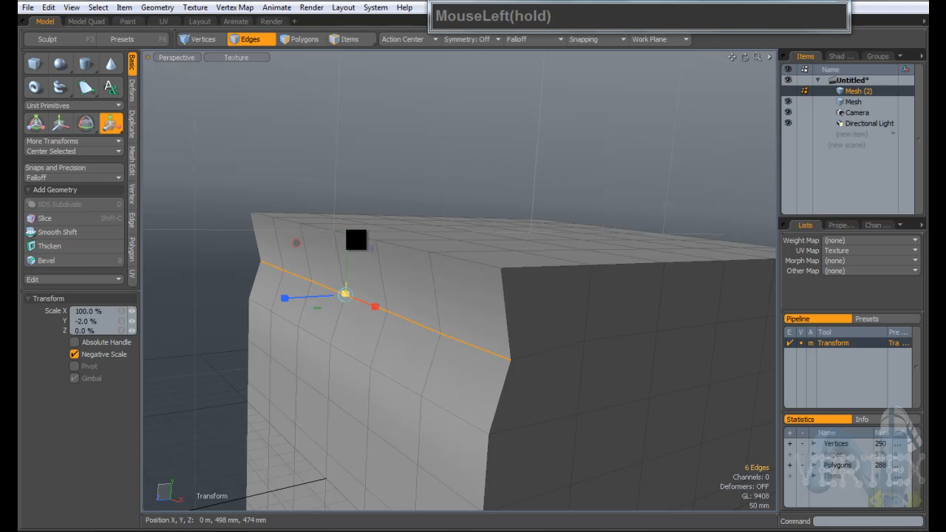
pyautogui.moveTo(355, 241); pyautogui.dragTo(355, 241)
# - With Negative Scale turned off, flatten the edge row along Z to 0% and along Y, and clear the edge selection
pyautogui.keyDown('alt'); pyautogui.moveTo(329, 328); pyautogui.dragTo(517, 348); pyautogui.keyUp('alt')
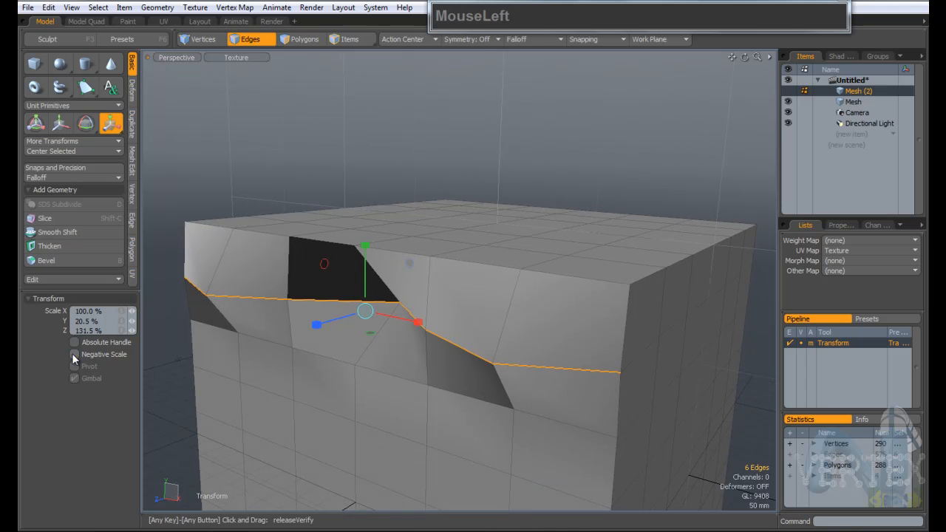
pyautogui.moveTo(329, 334); pyautogui.dragTo(326, 332)
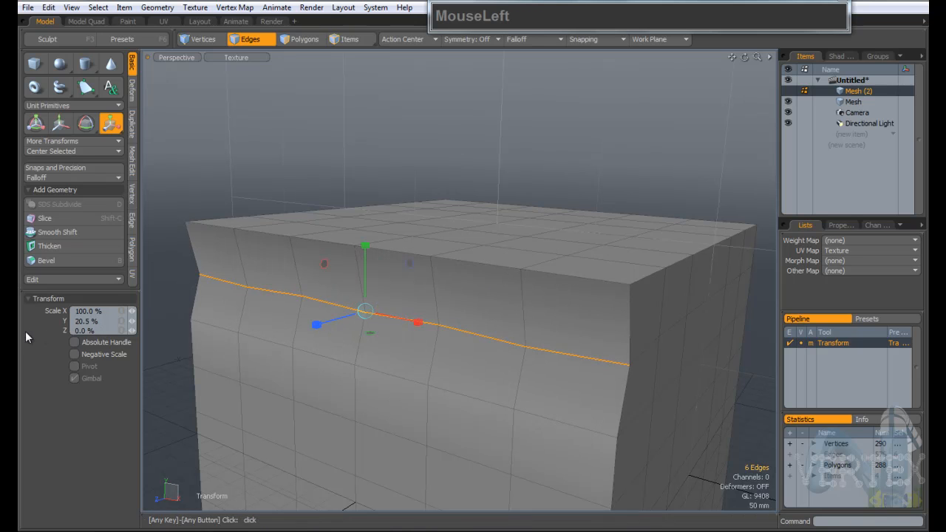
pyautogui.moveTo(365, 251)
pyautogui.mouseDown()
pyautogui.moveTo(374, 266)
pyautogui.moveTo(374, 253)
pyautogui.mouseUp()
pyautogui.keyDown('alt'); pyautogui.moveTo(450, 360); pyautogui.dragTo(434, 190); pyautogui.keyUp('alt')
pyautogui.hotkey('alt', 'w')
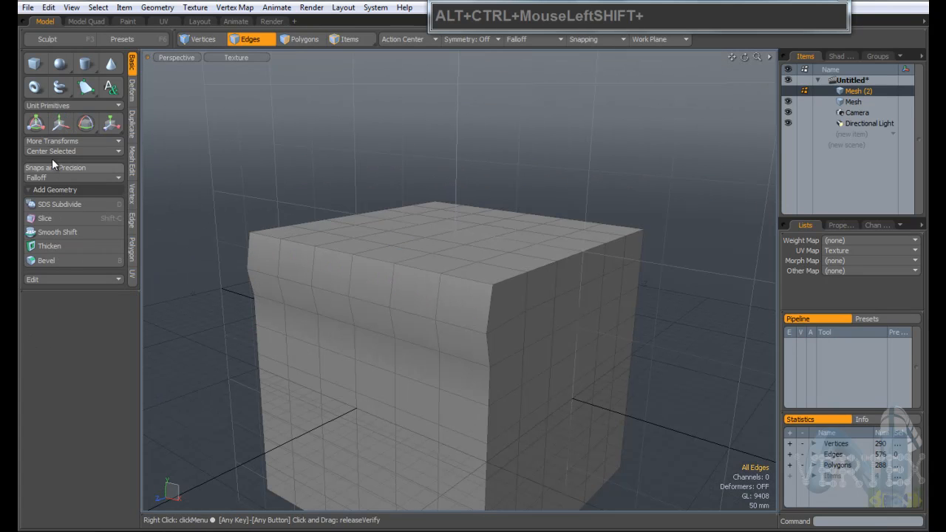
# - Use the combined Transform tool to move the cube 146 mm in Z, rotate it 12.5° about Y and scale X to 169.5%
pyautogui.click(43, 124)
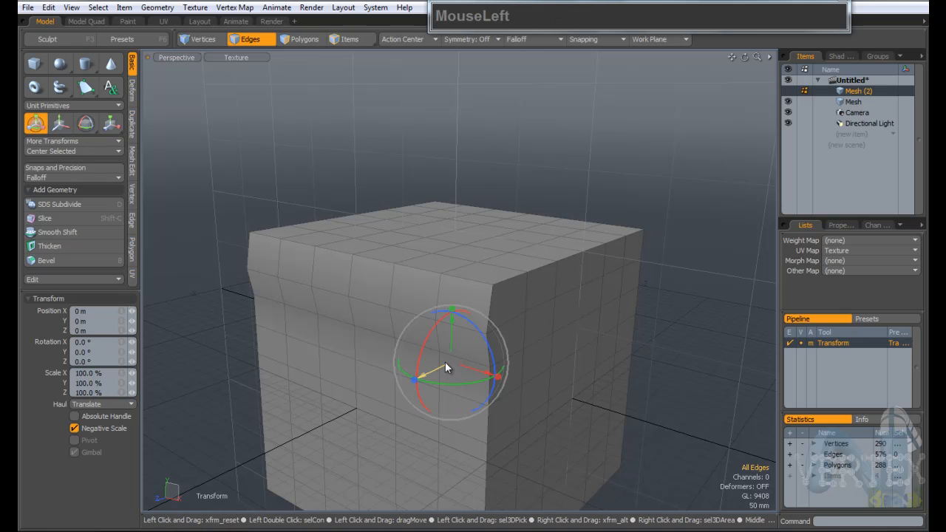
pyautogui.press('y')
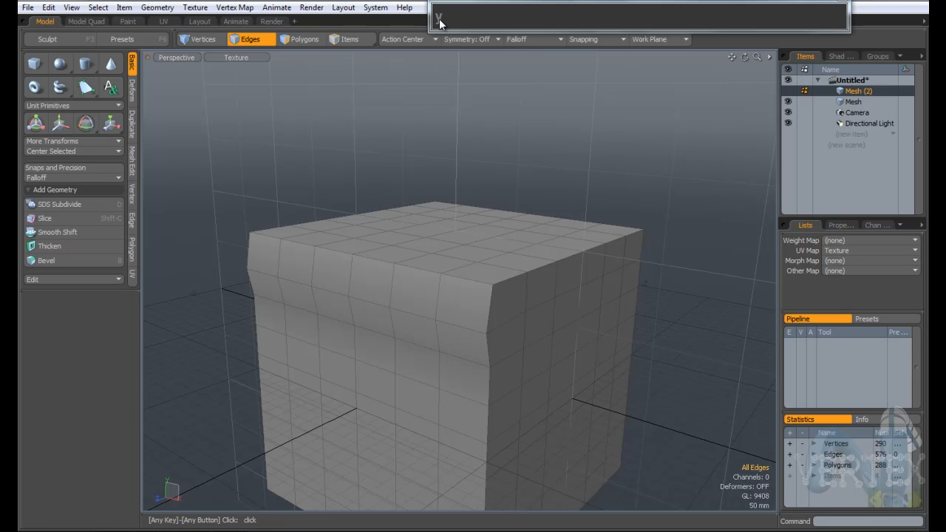
pyautogui.press('y')
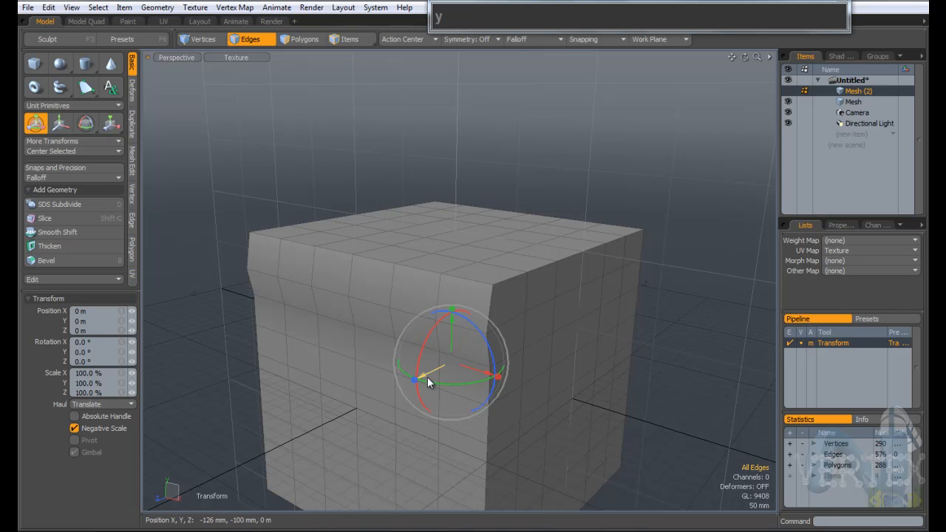
pyautogui.moveTo(433, 386); pyautogui.dragTo(509, 396)
pyautogui.moveTo(434, 399); pyautogui.dragTo(448, 407)
pyautogui.keyDown('alt'); pyautogui.moveTo(532, 263); pyautogui.dragTo(446, 250); pyautogui.keyUp('alt')
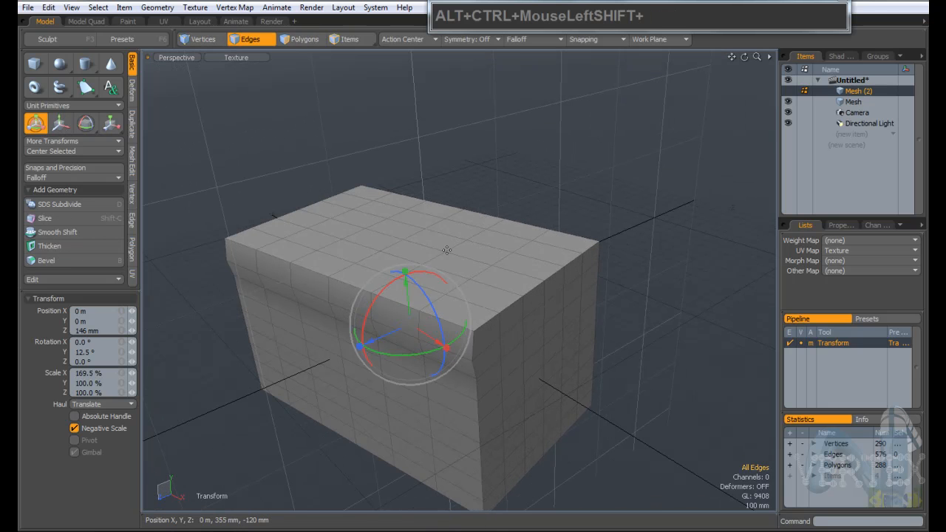